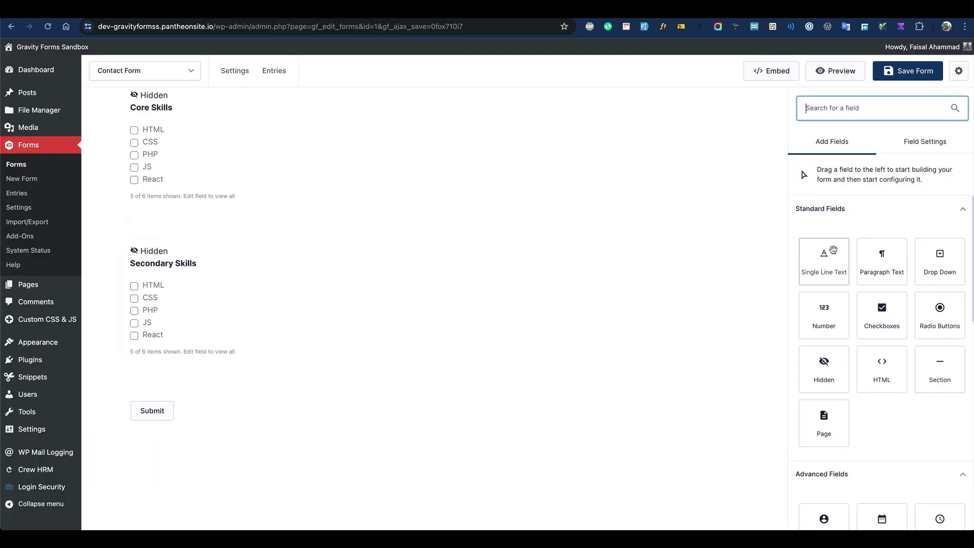
Add a Single Line Text field below Secondary Skills and look through its General, Appearance and Advanced settings
left_click_drag(824, 256, 510, 365)
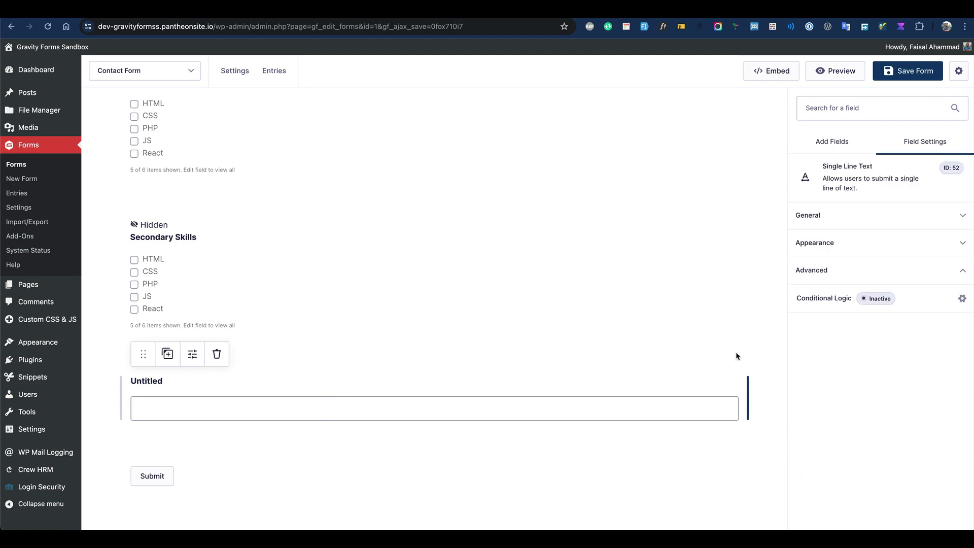
left_click(857, 217)
scroll(877, 340, "down", 1)
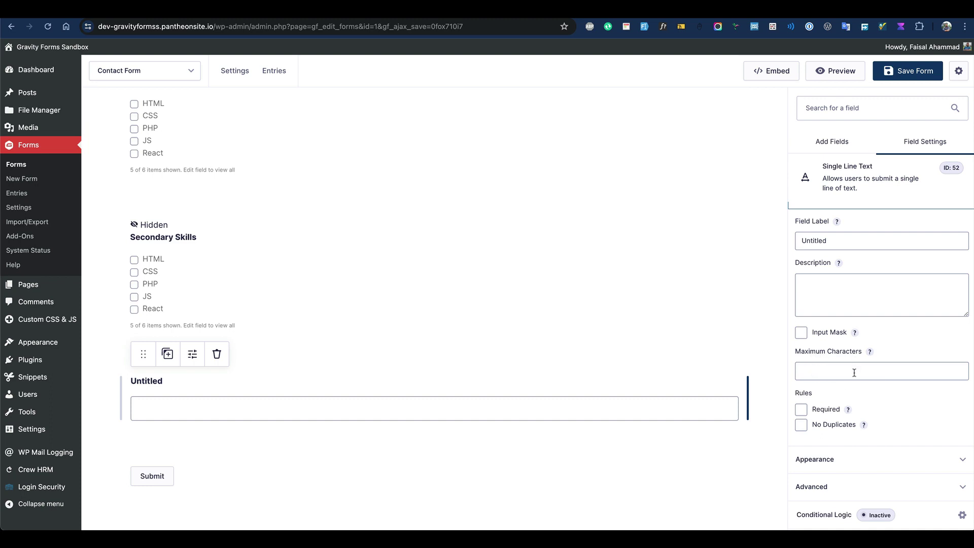
left_click(856, 461)
scroll(900, 373, "down", 1)
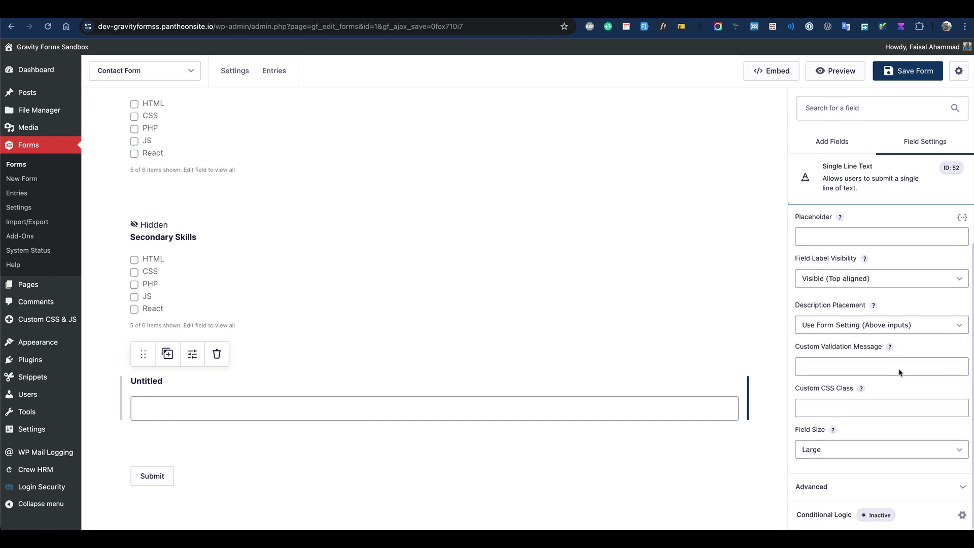
left_click(855, 486)
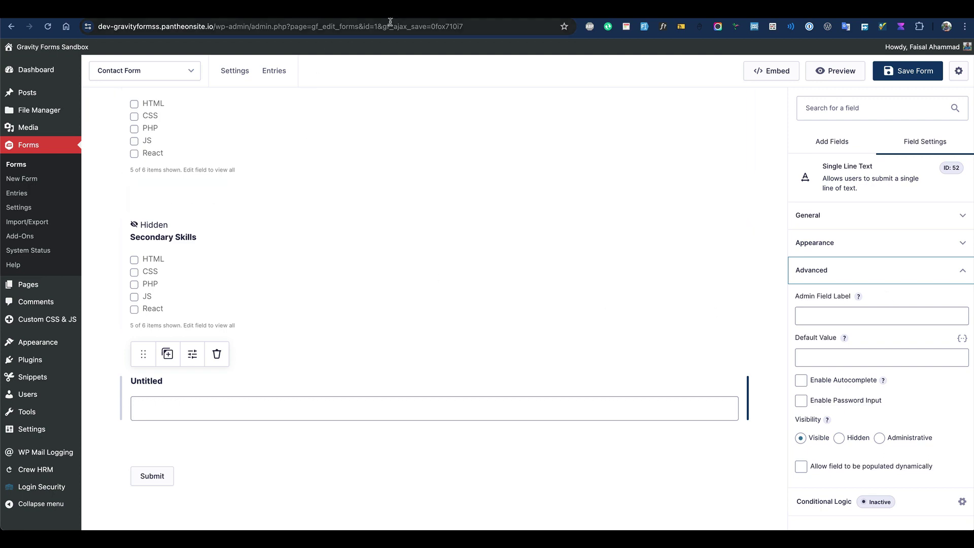
Switch to the Gravity Wiz minimum/maximum character limit article and read its setup instructions, usage code and parameters
key("ctrl+Tab")
scroll(376, 192, "up", 15)
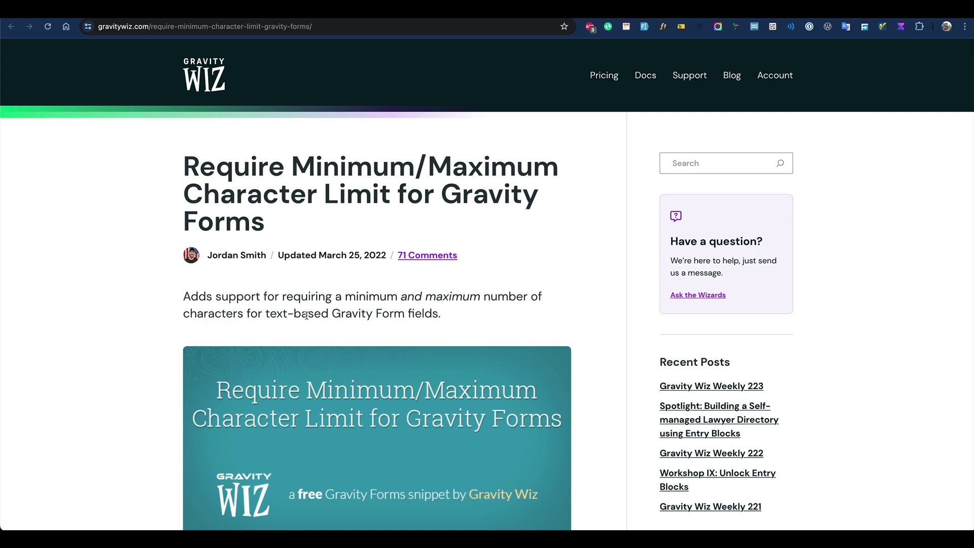
scroll(306, 315, "down", 10)
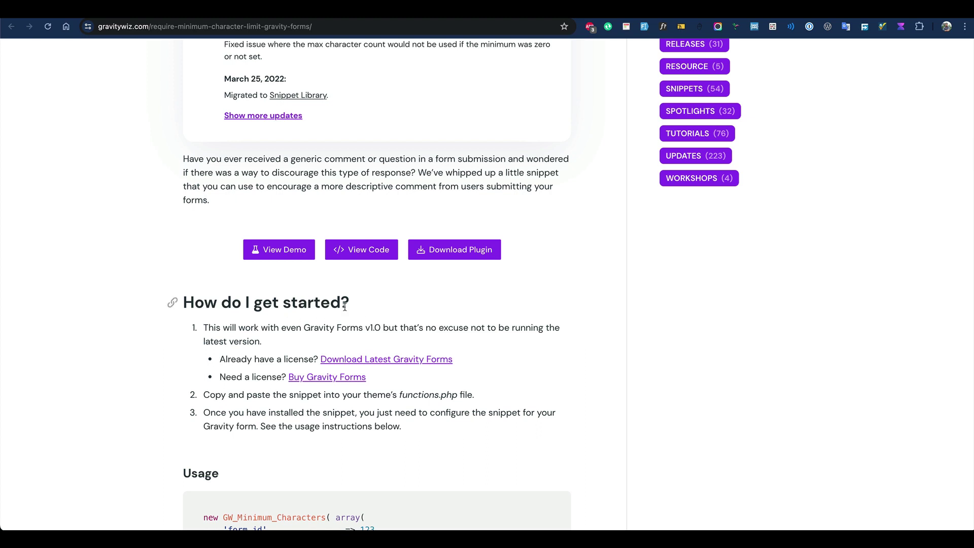
scroll(344, 307, "down", 5)
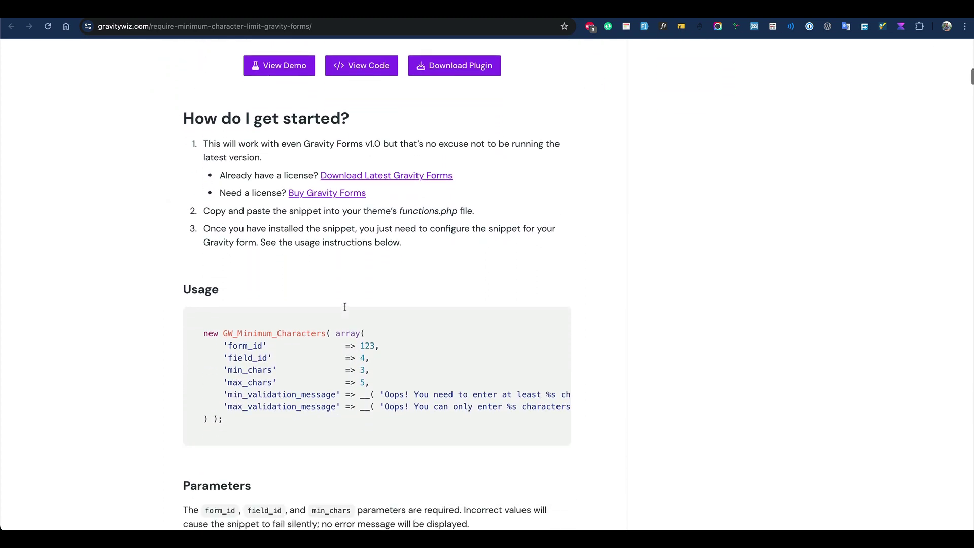
scroll(344, 310, "up", 10)
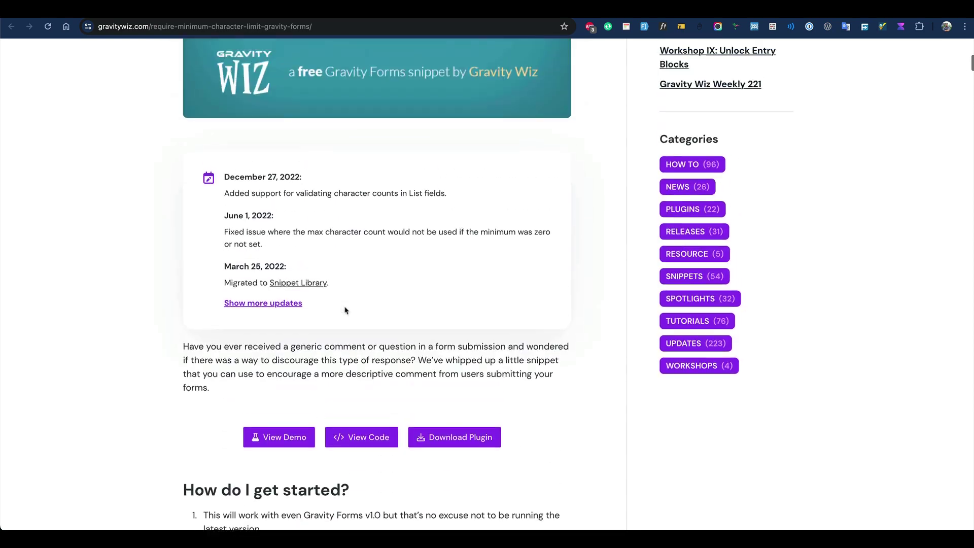
scroll(345, 310, "down", 13)
scroll(345, 310, "down", 6)
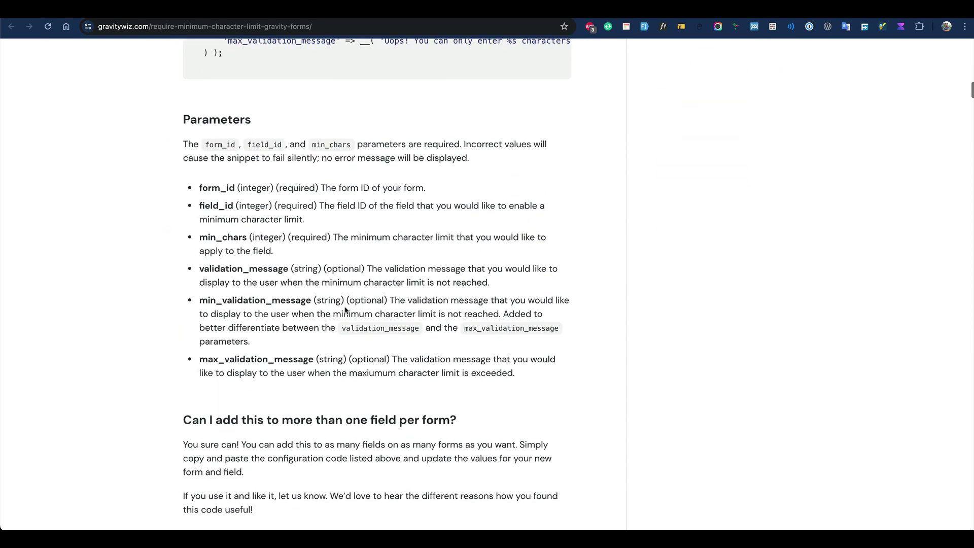
scroll(345, 310, "down", 5)
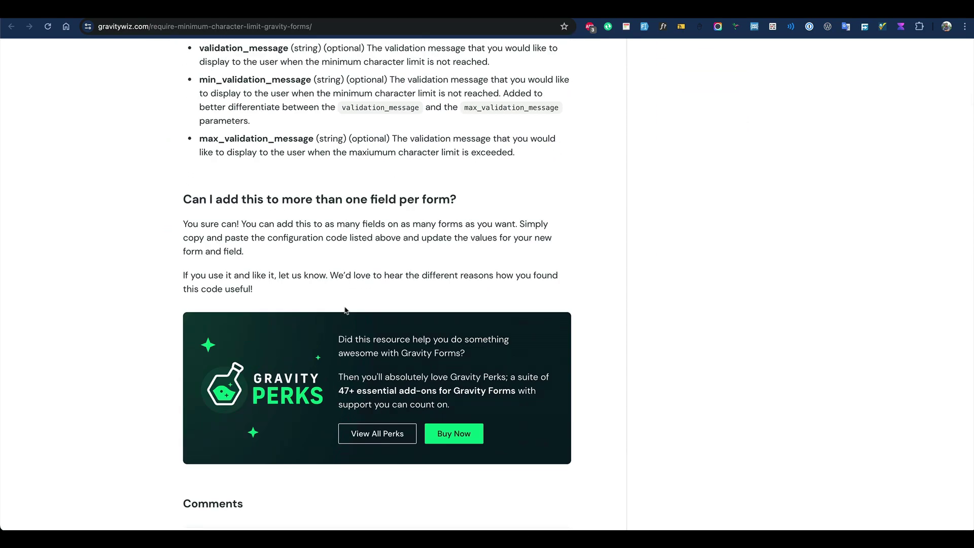
scroll(345, 310, "up", 20)
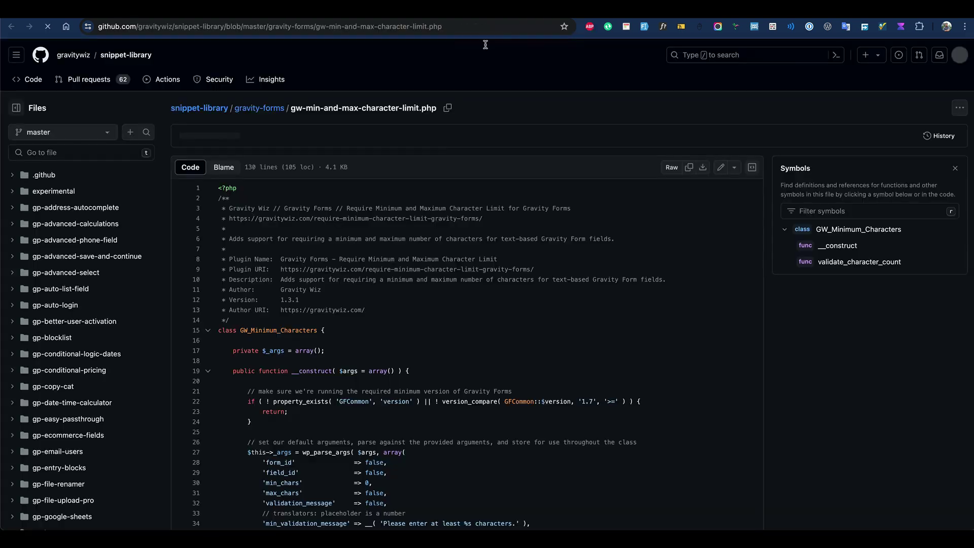
Look over the gw-min-and-max-character-limit.php source on GitHub and compare it with the usage example in the Gravity Wiz article
scroll(407, 282, "down", 4)
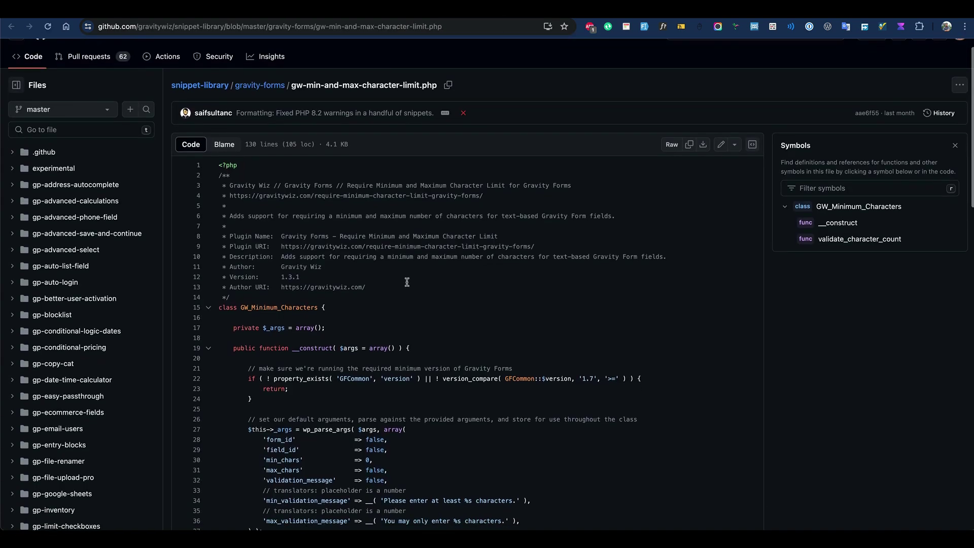
scroll(407, 282, "down", 15)
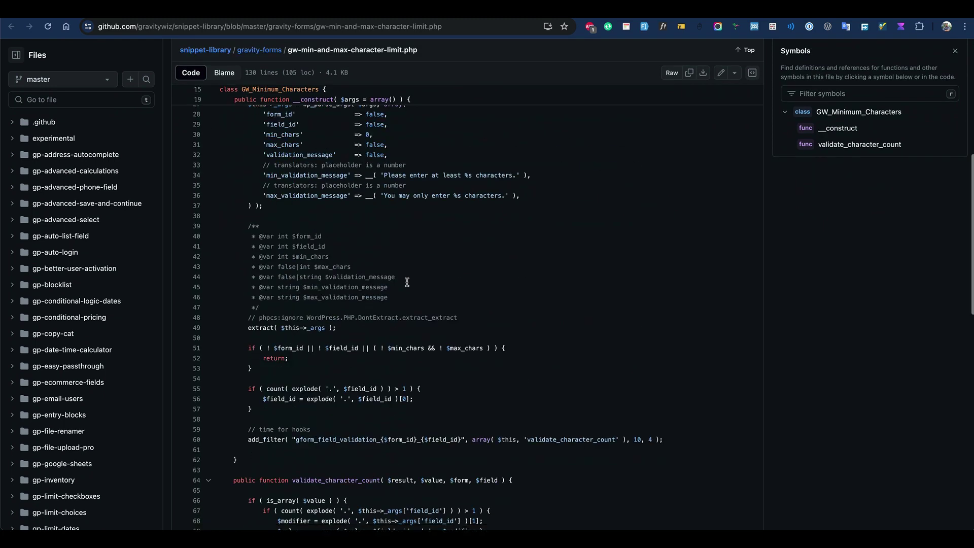
scroll(406, 282, "up", 16)
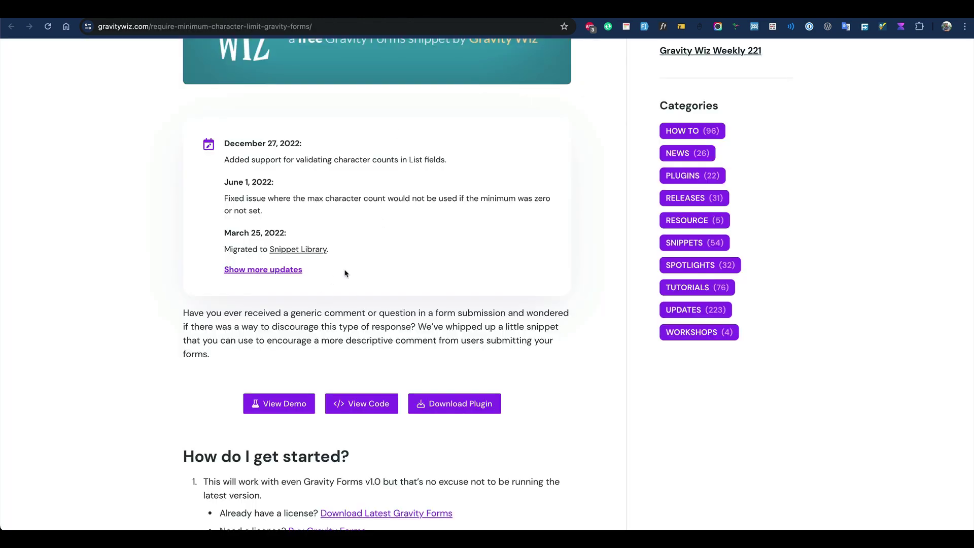
scroll(345, 274, "up", 2)
scroll(346, 274, "down", 7)
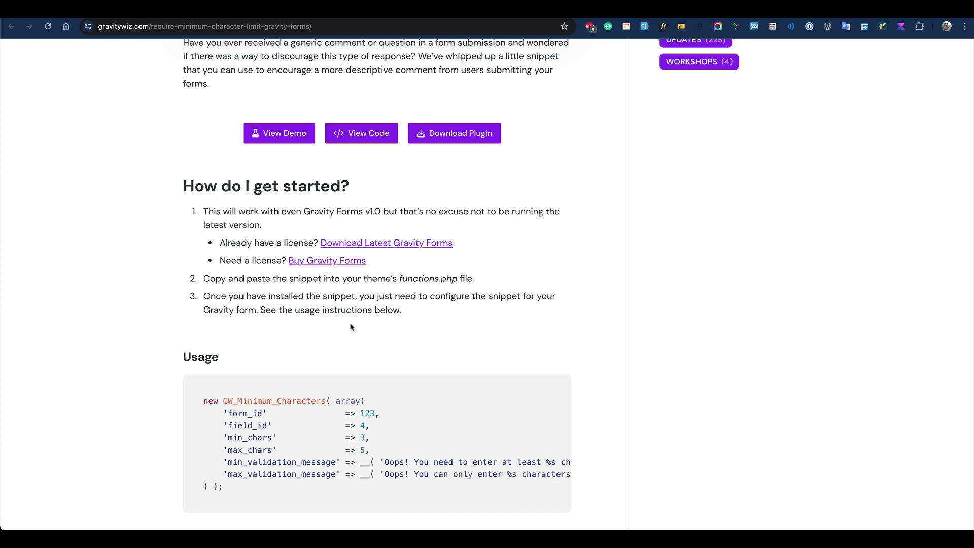
scroll(352, 327, "down", 5)
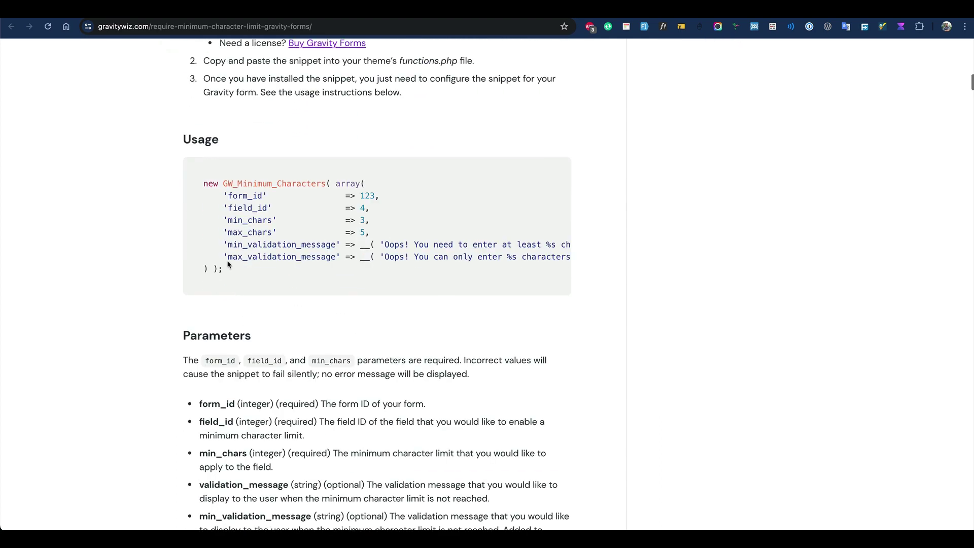
left_click_drag(228, 265, 199, 188)
left_click(264, 201)
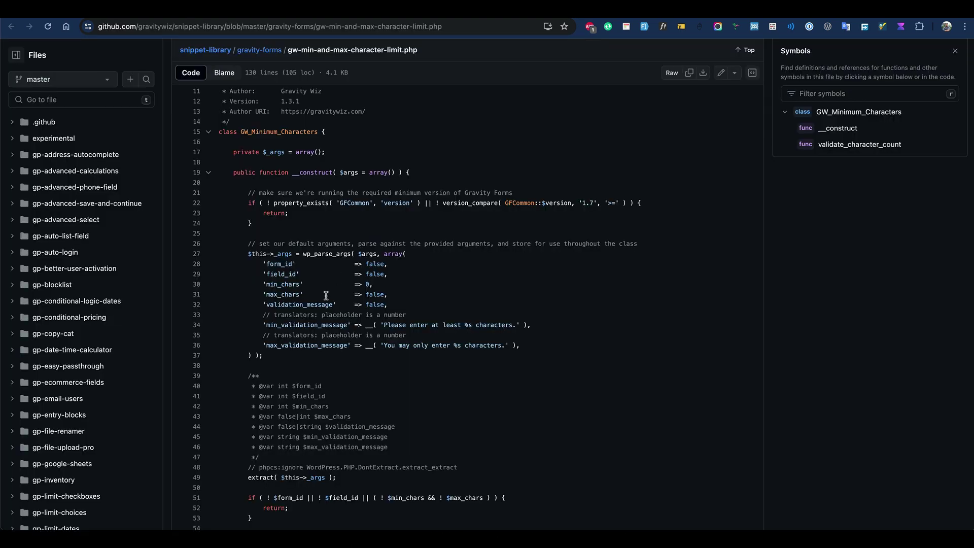
Examine where the GW_Minimum_Characters class starts and where the Configuration section follows it in the GitHub file
scroll(326, 295, "down", 1)
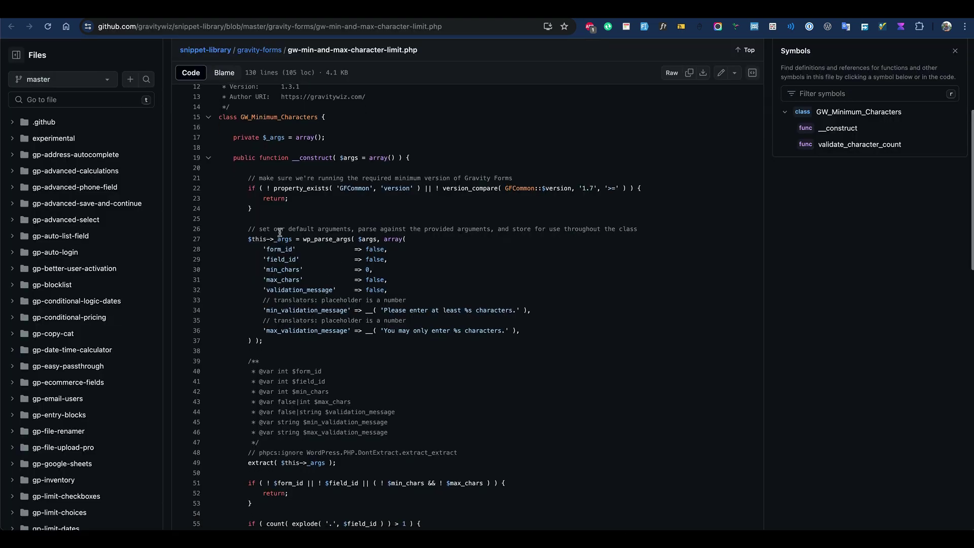
left_click_drag(219, 117, 236, 165)
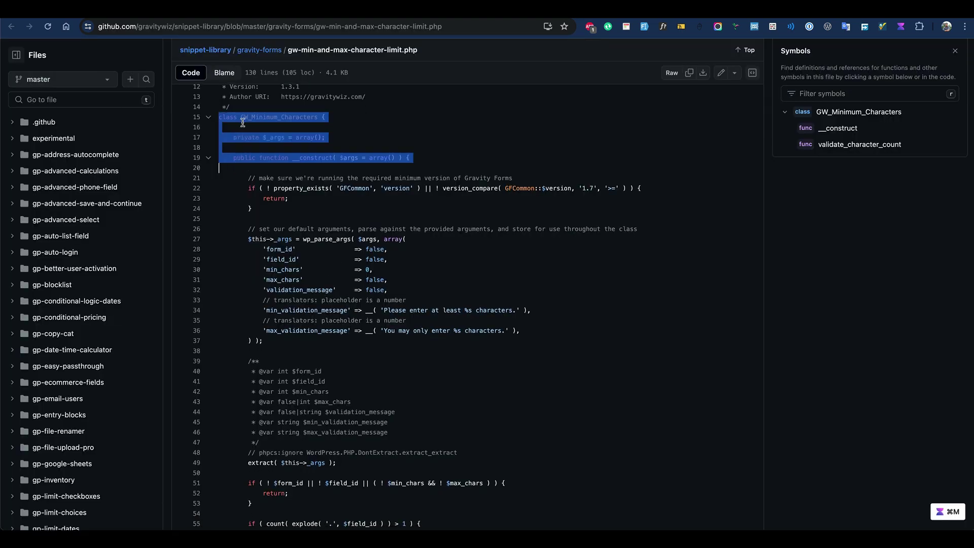
left_click(263, 118)
left_click_drag(221, 117, 234, 158)
scroll(325, 340, "down", 10)
scroll(325, 340, "down", 7)
left_click(260, 409)
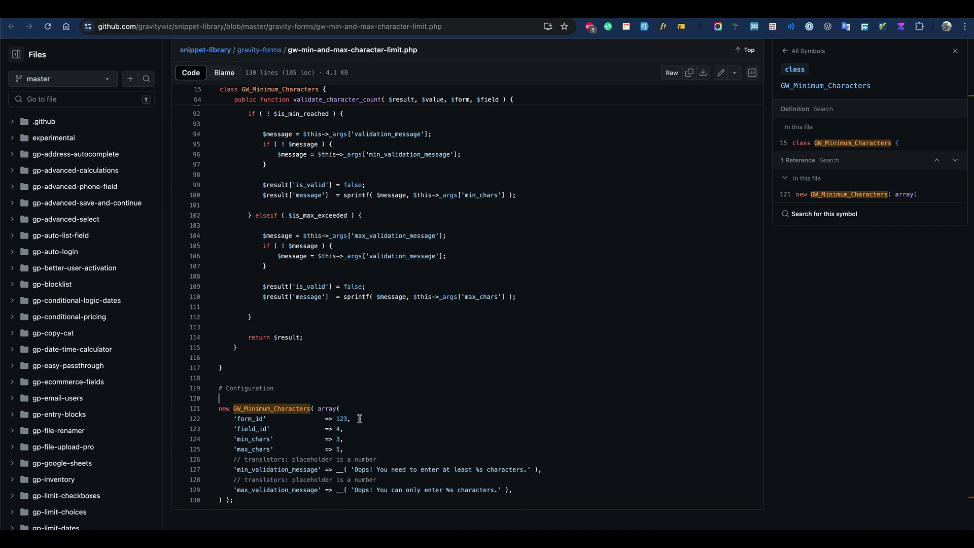
Copy the whole GW_Minimum_Characters class, lines 15 to 117, leaving out the header comment and the Configuration section
scroll(392, 282, "up", 10)
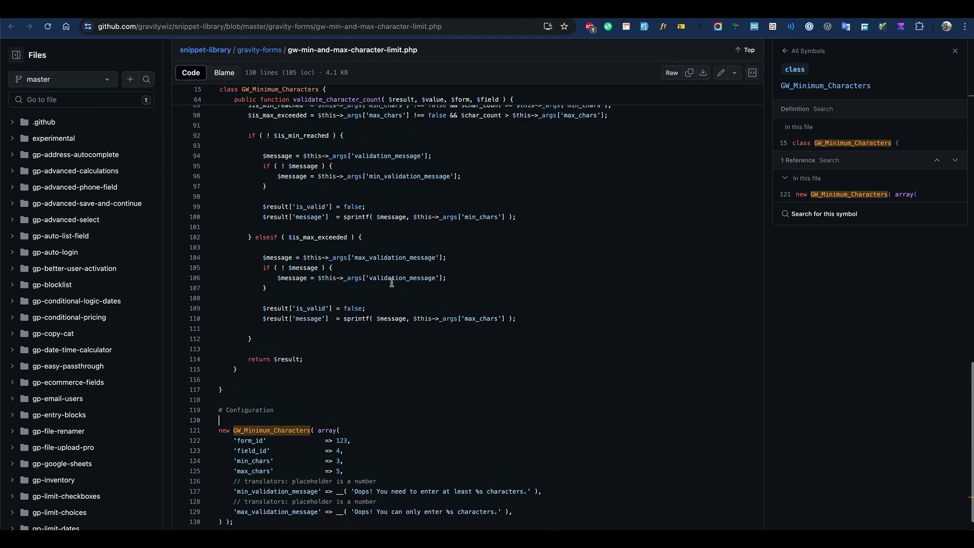
scroll(392, 283, "up", 6)
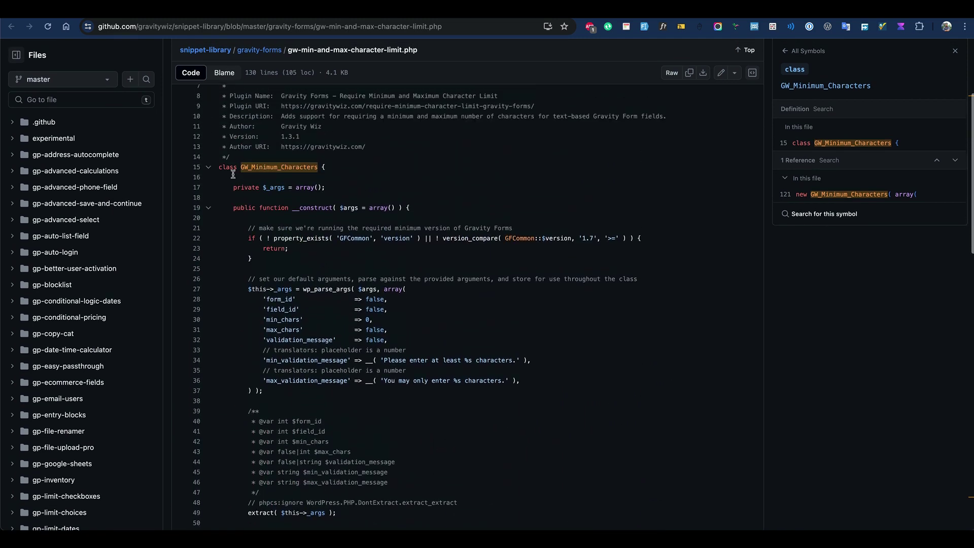
left_click_drag(219, 168, 238, 222)
scroll(301, 317, "down", 13)
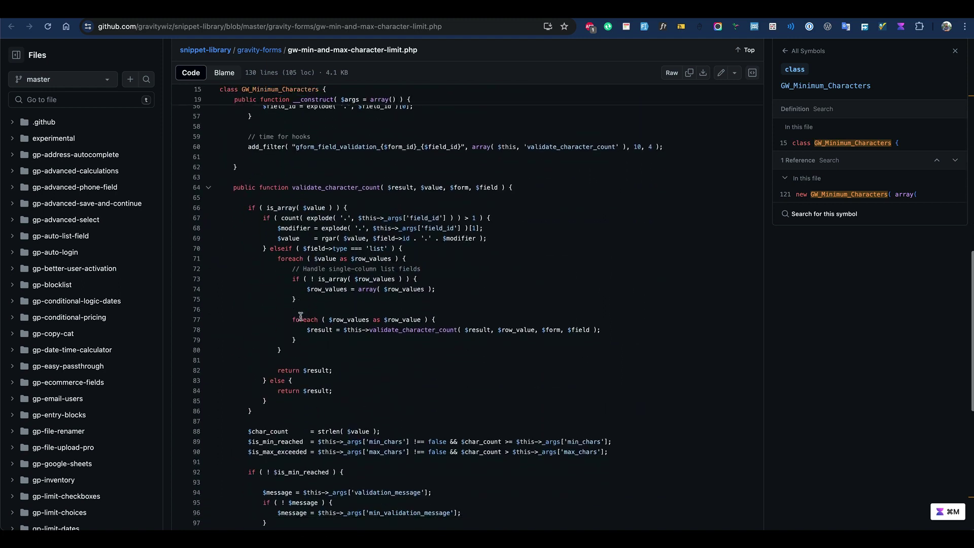
scroll(301, 317, "down", 3)
left_click(236, 392, "shift")
key("super+c")
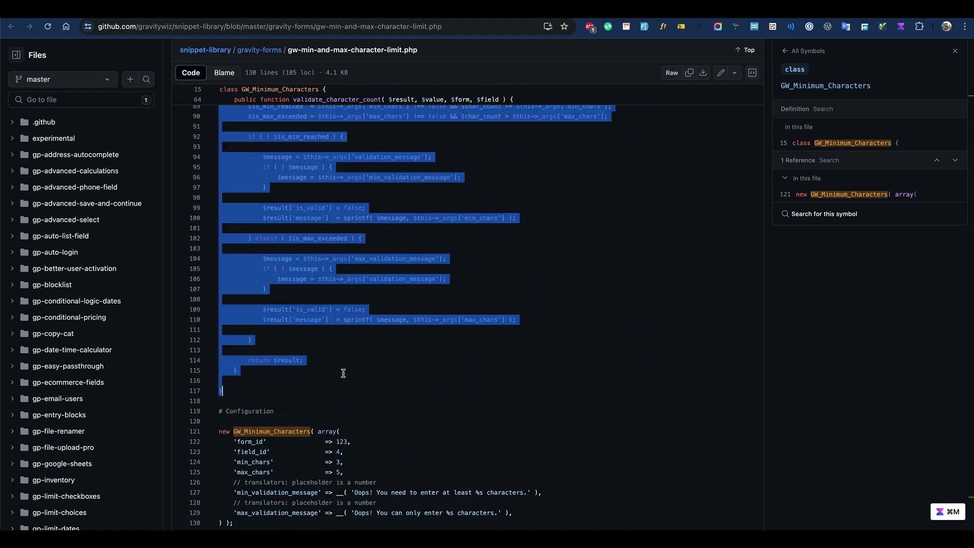
Inspect the Configuration block that instantiates GW_Minimum_Characters with its form, field and character limit arguments
left_click(350, 368)
scroll(358, 403, "down", 1)
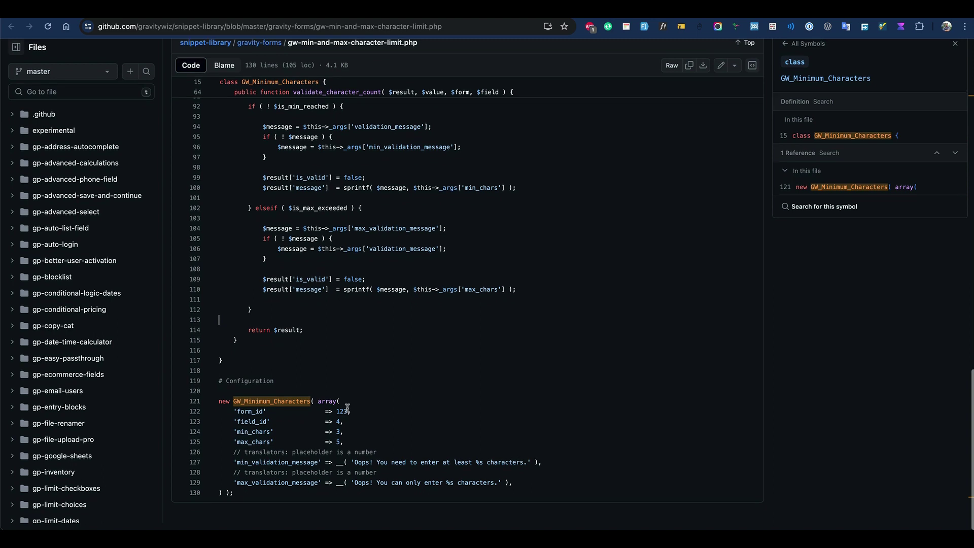
double_click(274, 407)
left_click(282, 430)
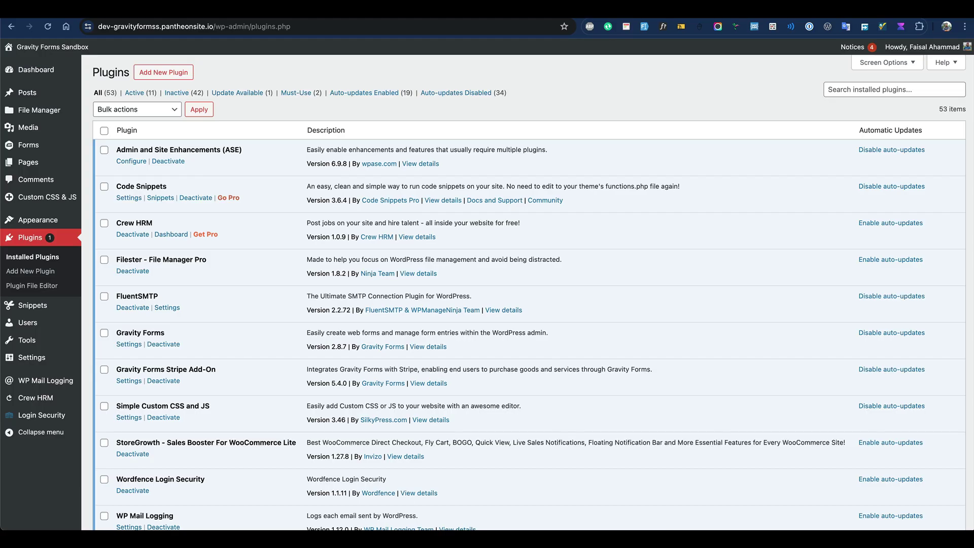
Find the Code Snippets plugin in the WordPress site's installed plugins list
scroll(248, 317, "down", 3)
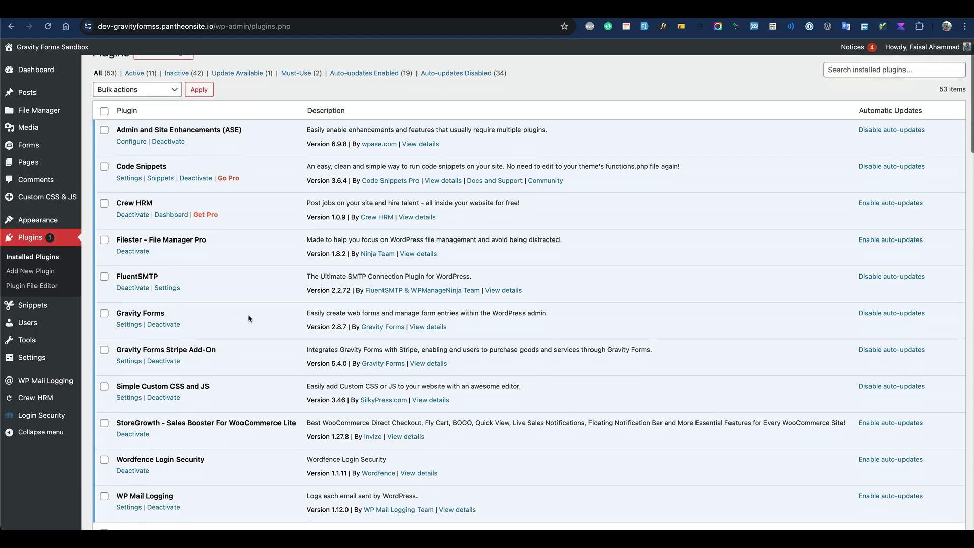
scroll(248, 318, "up", 3)
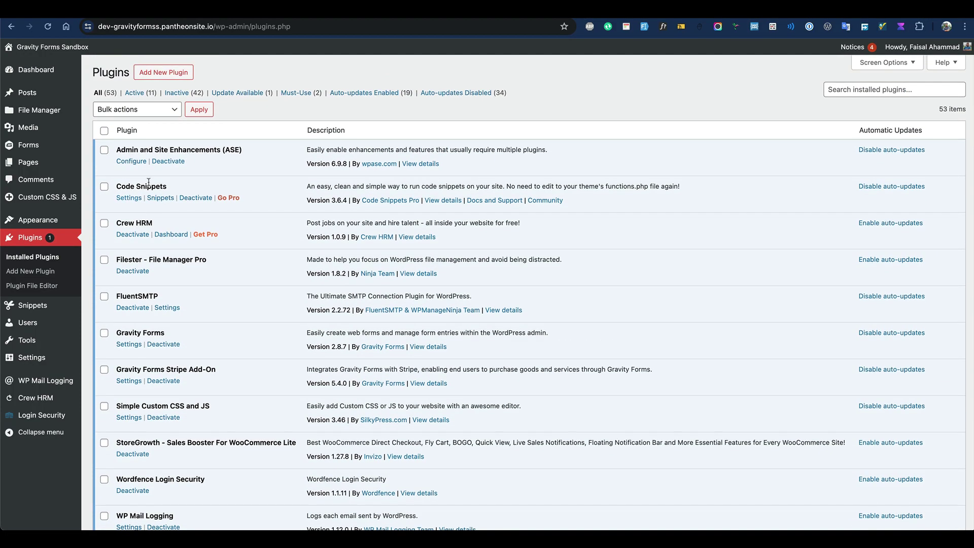
double_click(156, 187)
left_click(181, 189)
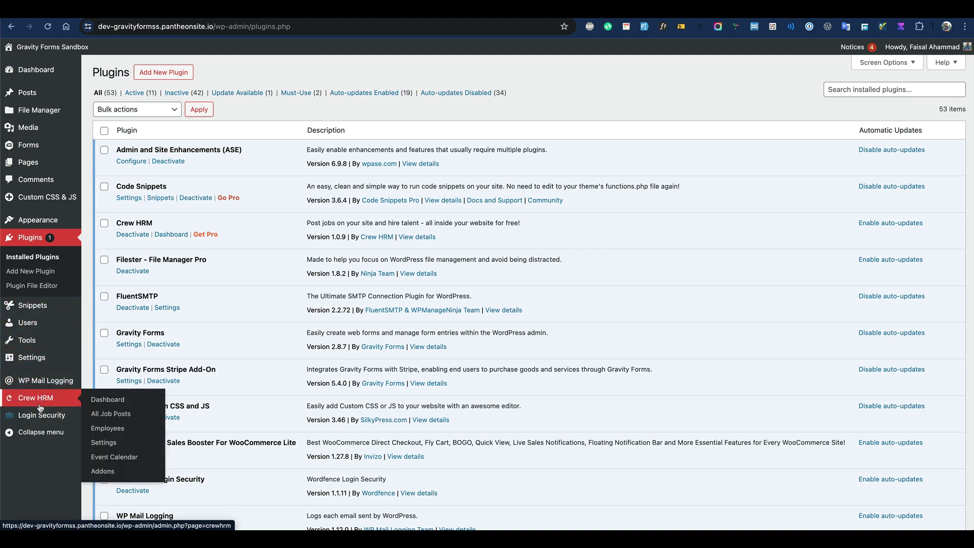
Start a new PHP functions snippet in WordPress with the title "Set min/max char limit"
mouse_move(56, 310)
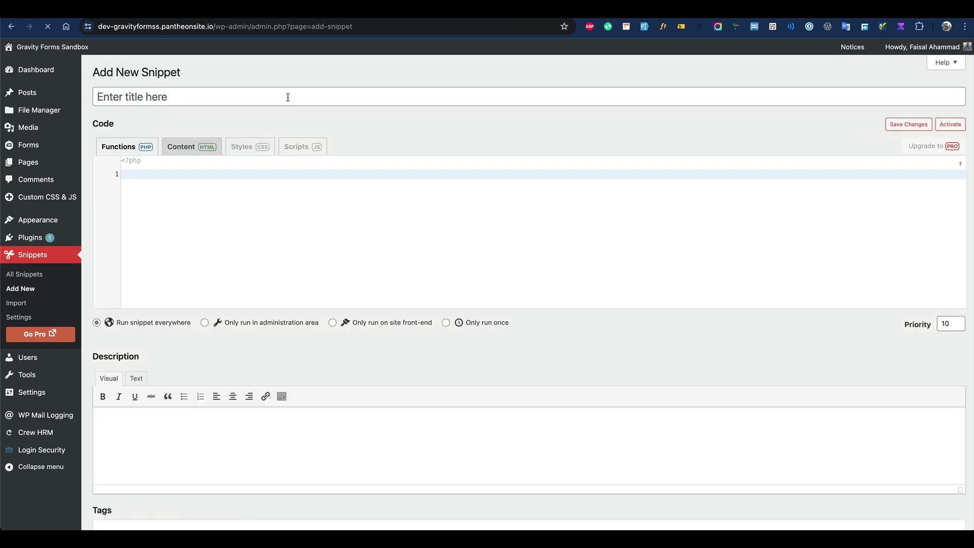
left_click(287, 97)
type("Set min/max char")
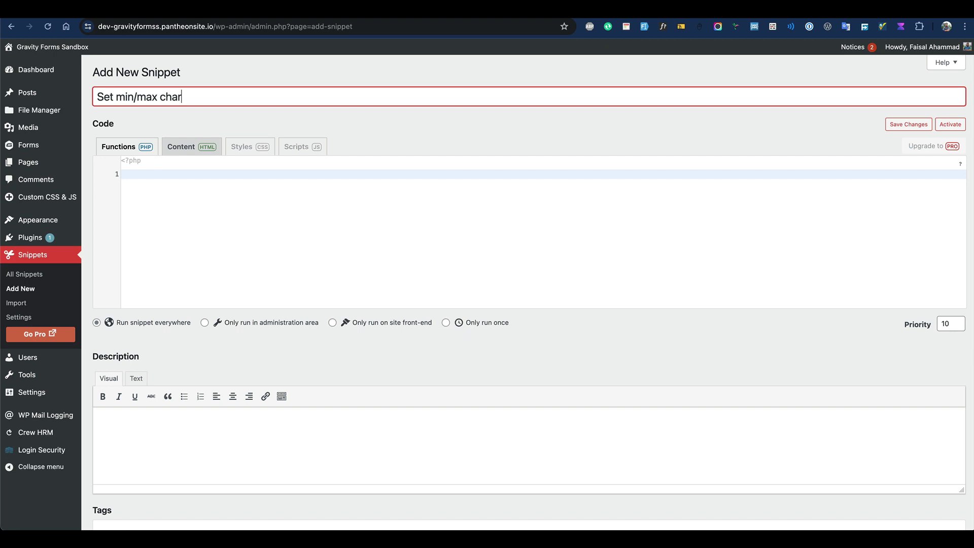
type(" limit")
Paste the copied GW_Minimum_Characters class into the snippet's PHP code and check the inserted code
left_click(284, 174)
key("super+v")
scroll(270, 281, "down", 4)
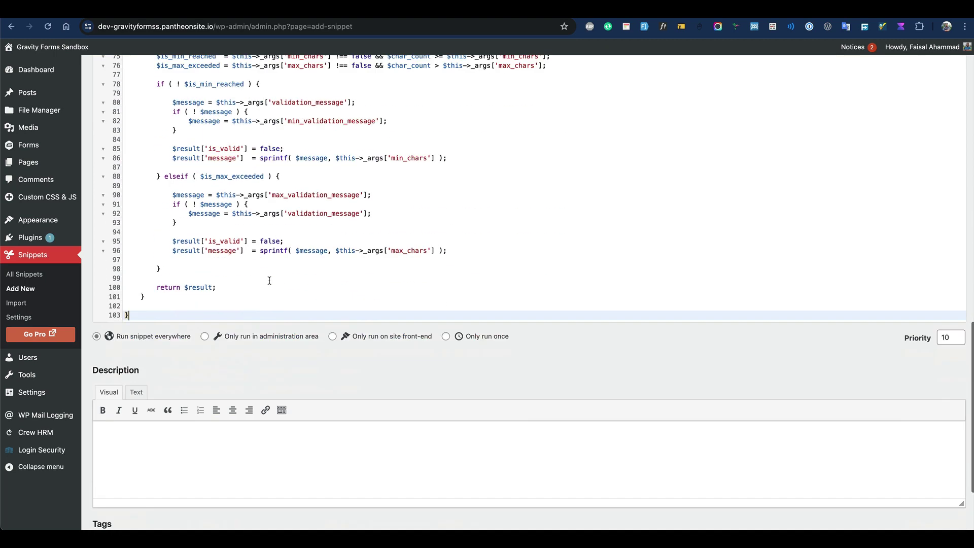
scroll(225, 303, "up", 15)
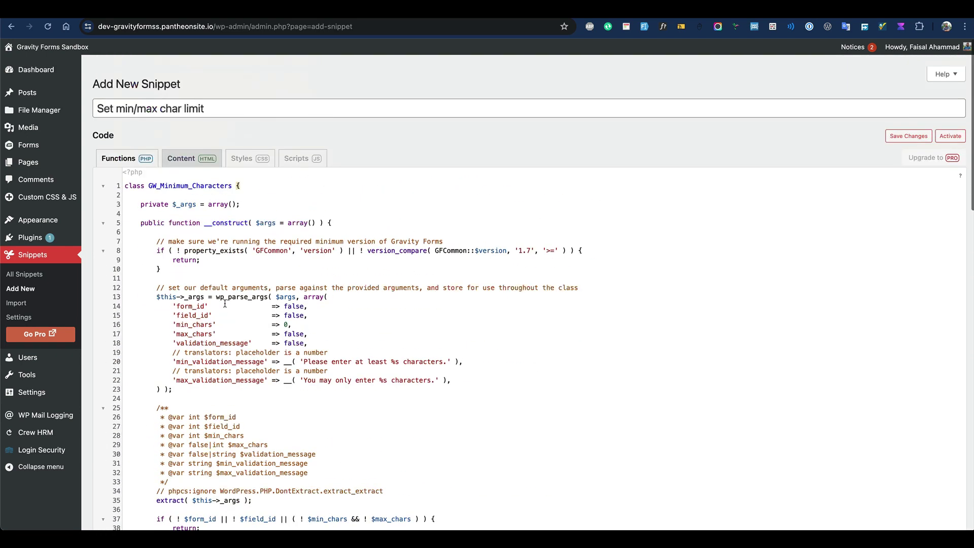
scroll(246, 392, "down", 2)
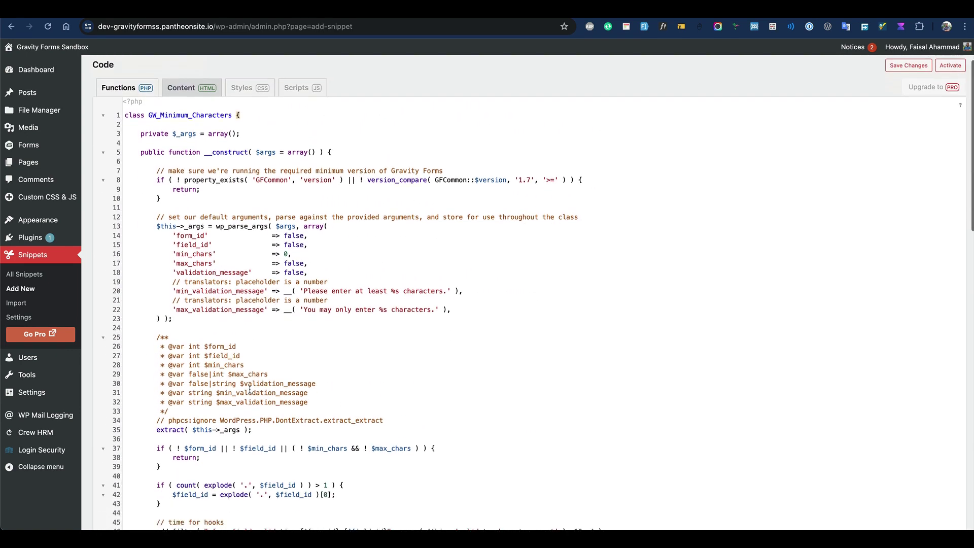
left_click(391, 415)
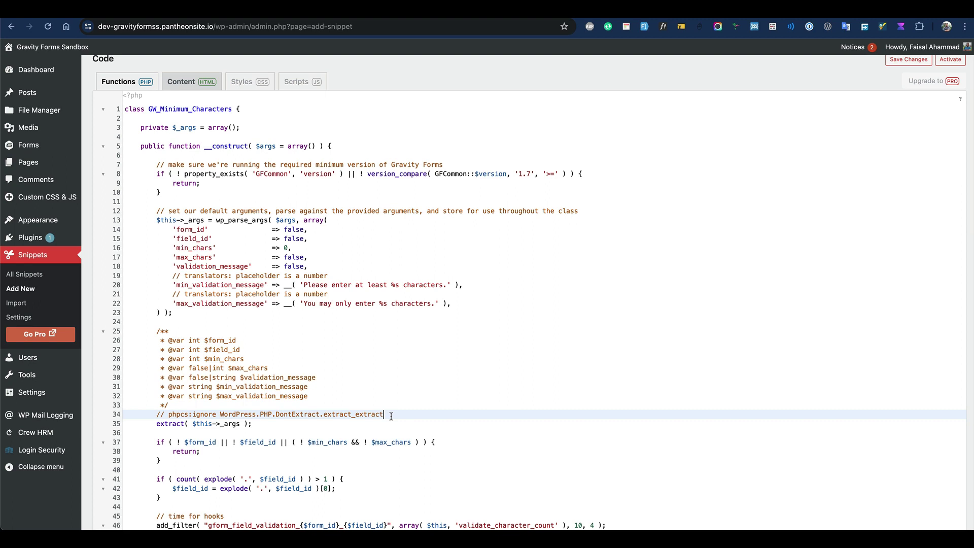
Delete the comment block that documents the variables above the extract line in the snippet's PHP code
left_click(238, 323, "shift")
key("BackSpace")
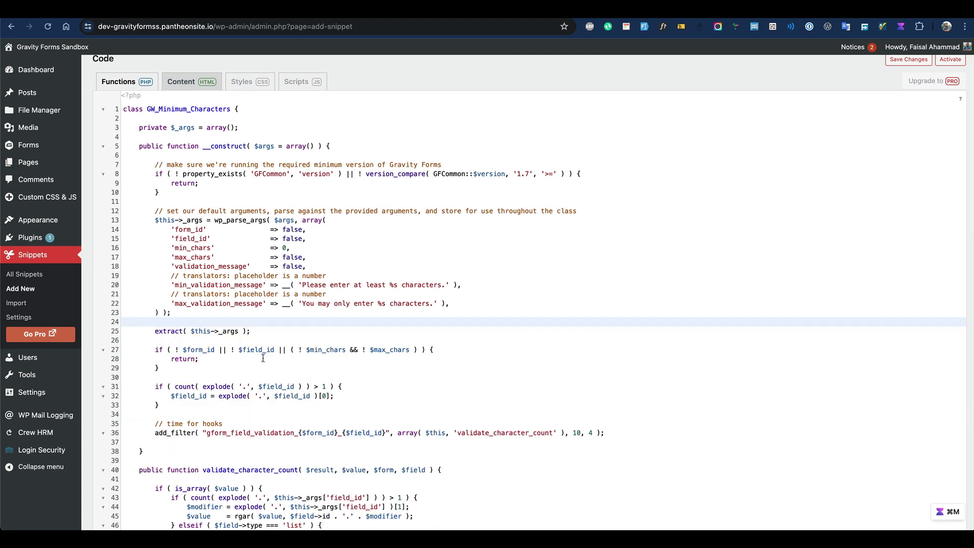
scroll(262, 357, "up", 2)
scroll(262, 358, "down", 12)
scroll(262, 358, "down", 12)
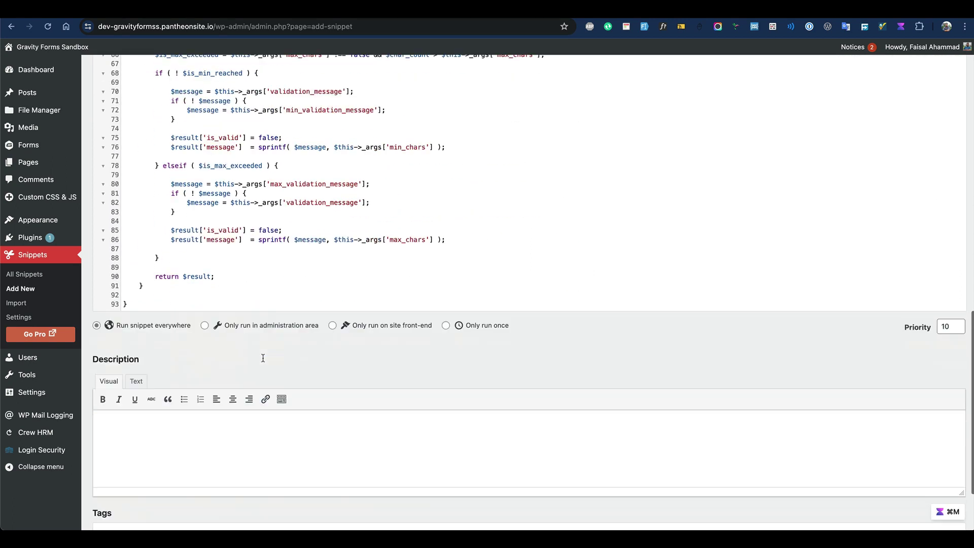
scroll(356, 191, "up", 15)
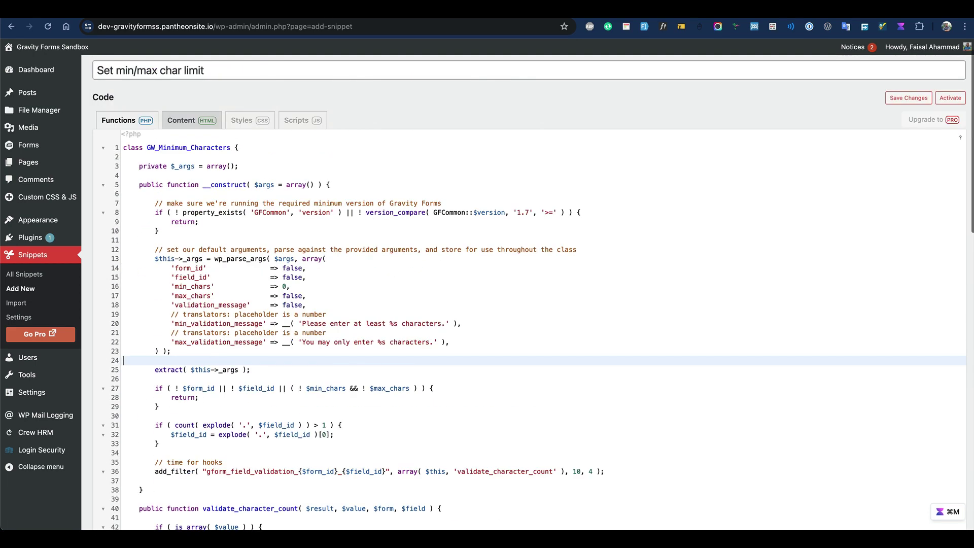
Copy the example GW_Minimum_Characters configuration array from the Gravity Wiz article and compare it with the GitHub file's Configuration section
left_click(401, 12)
scroll(356, 203, "down", 2)
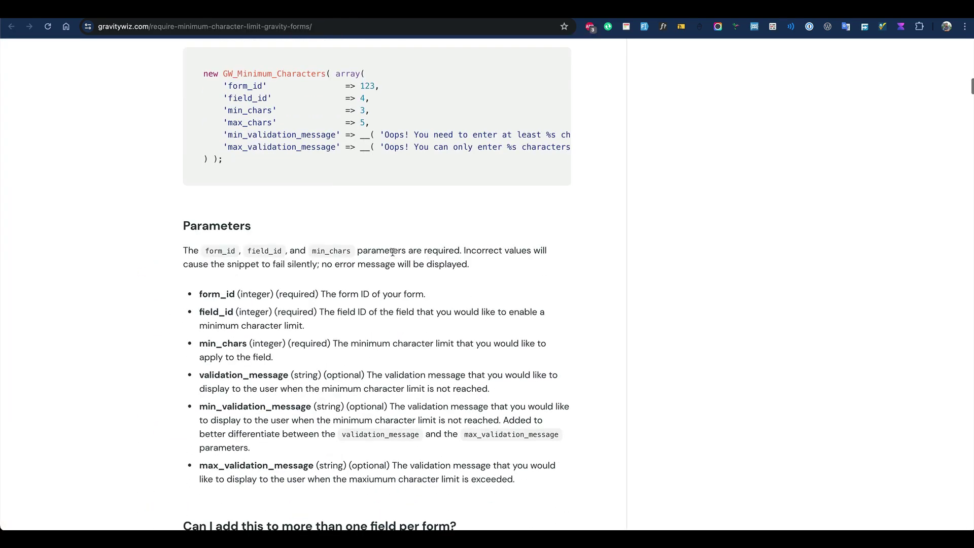
scroll(344, 262, "up", 3)
left_click_drag(234, 311, 199, 227)
left_click(517, 12)
scroll(305, 370, "down", 2)
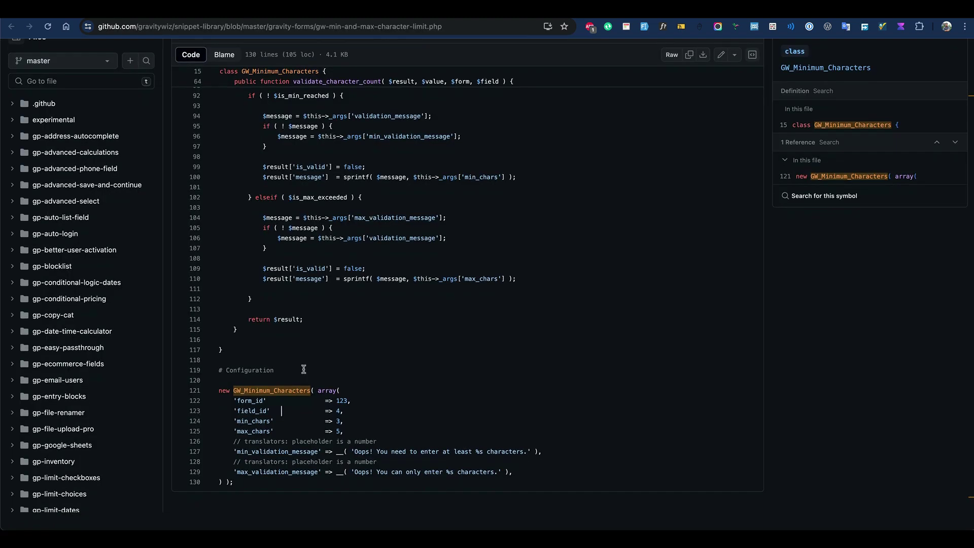
Paste the copied GW_Minimum_Characters configuration array after the closing brace of the class in the WordPress snippet
left_click(611, 12)
scroll(312, 362, "down", 10)
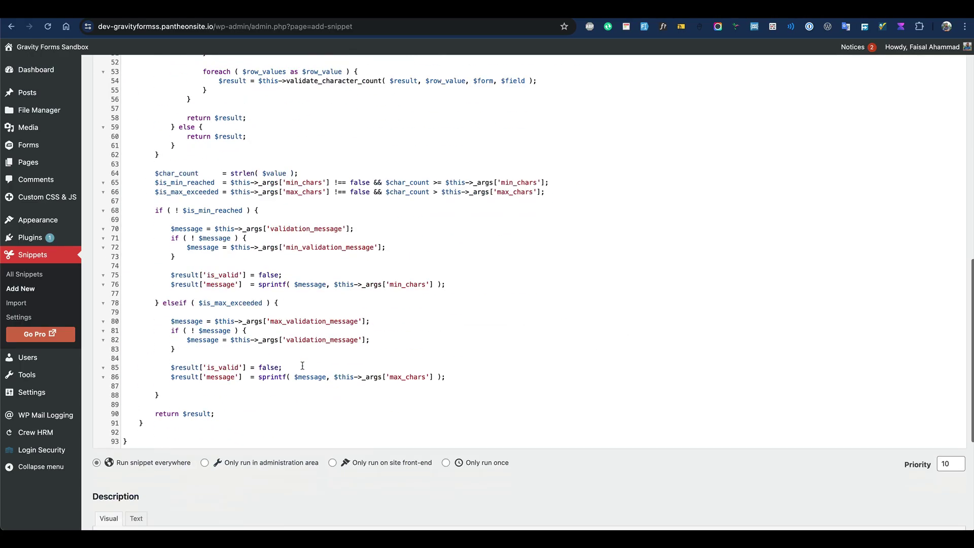
left_click(184, 442)
key("Return")
key("Return")
type("new GW_Minimum_Characters( array( \t'form_id'                => 123, \t'field_id'               => 4, \t'min_chars'              => 3, \t'max_chars'              => 5, \t'min_validation_message' => __( 'Oops! You need to enter at least %s characters.' ), \t'max_validation_message' => __( 'Oops! You can only enter %s characters.' ), ) );")
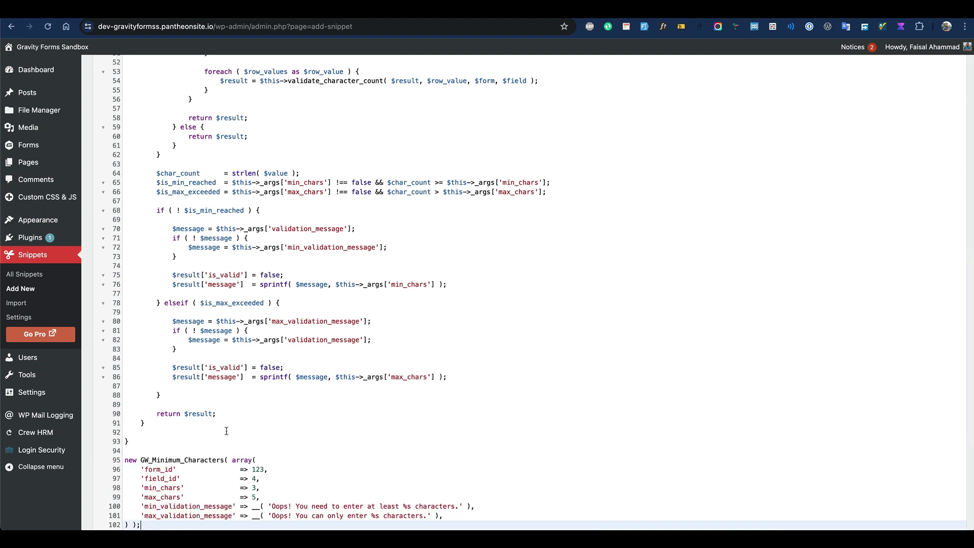
scroll(227, 435, "down", 3)
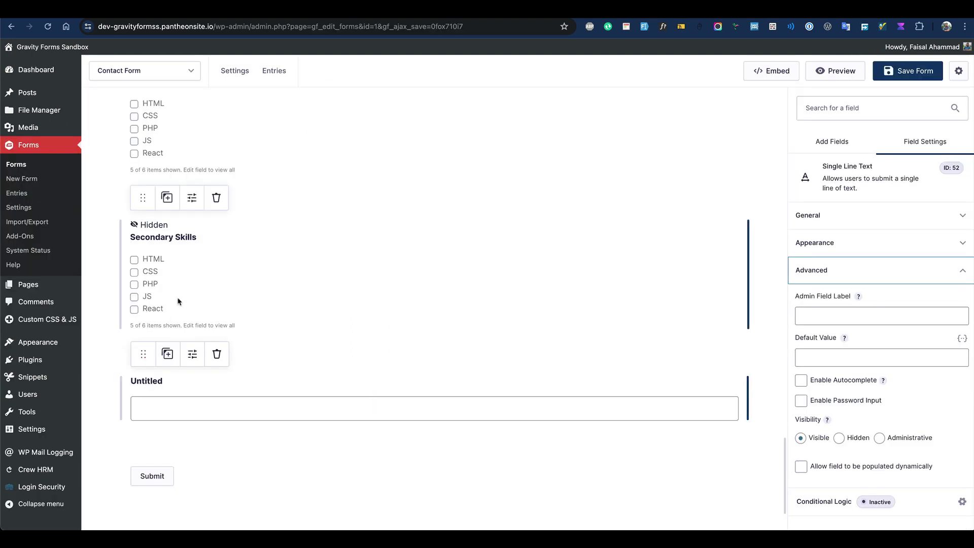
Reopen the Contact Form in the form editor, discarding its unsaved changes, and find the form ID in its URL
scroll(274, 244, "up", 15)
left_click(21, 178)
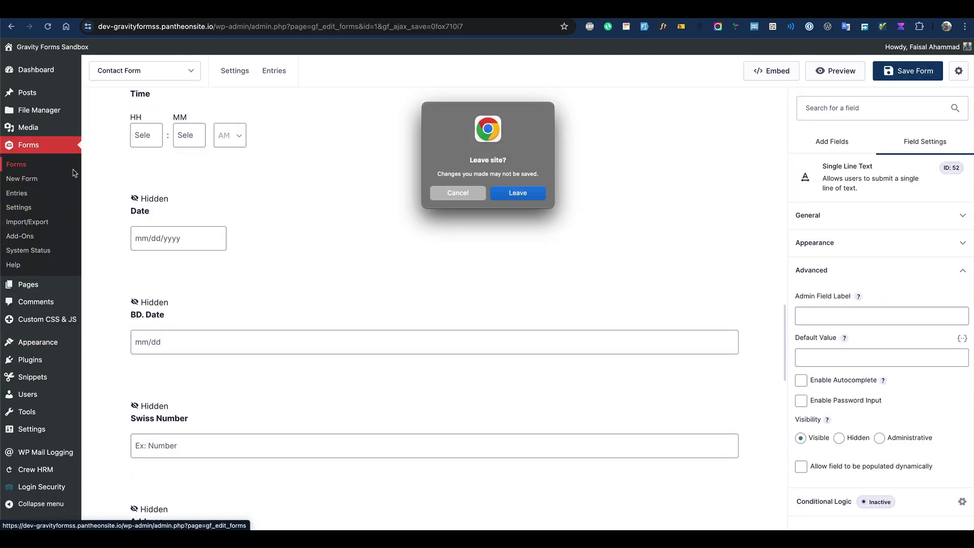
left_click(511, 195)
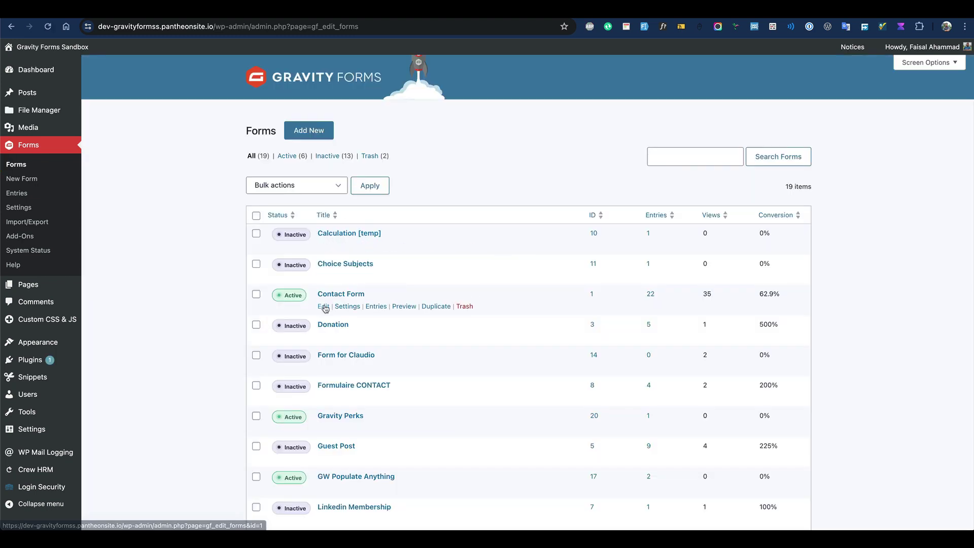
left_click(324, 307)
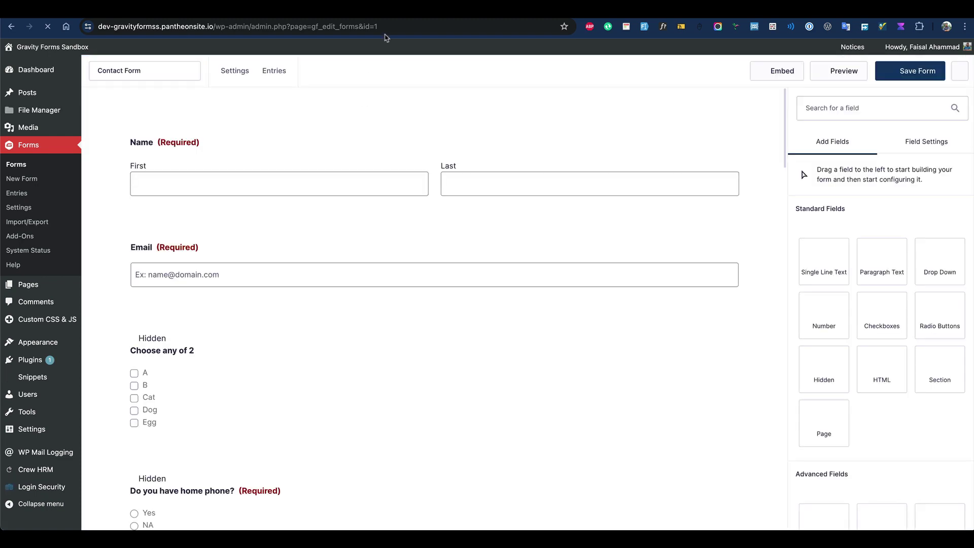
left_click(391, 26)
left_click(392, 25)
left_click_drag(437, 28, 392, 28)
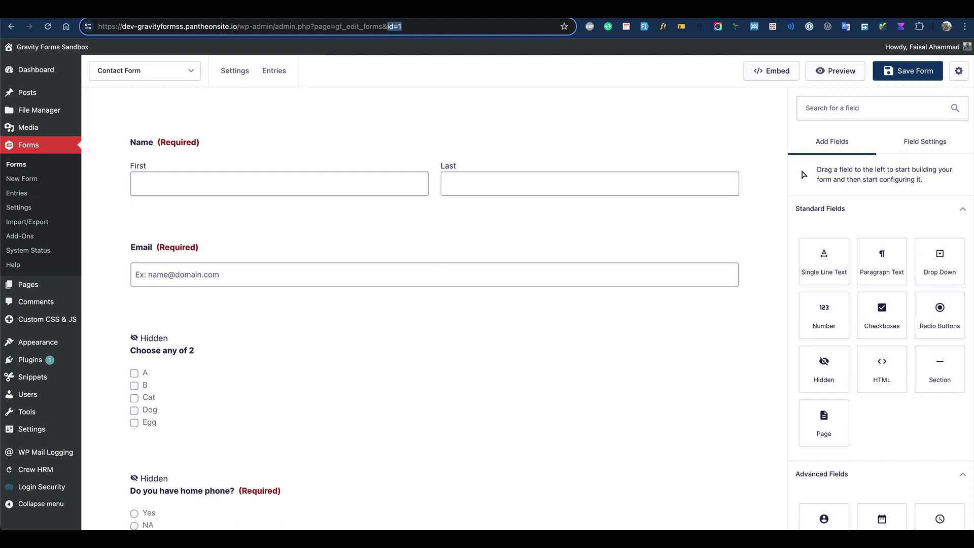
Set form_id to 1 in the snippet's configuration array
key("ctrl+shift+Tab")
left_click(258, 319)
key("BackSpace")
type("1")
key("super+z")
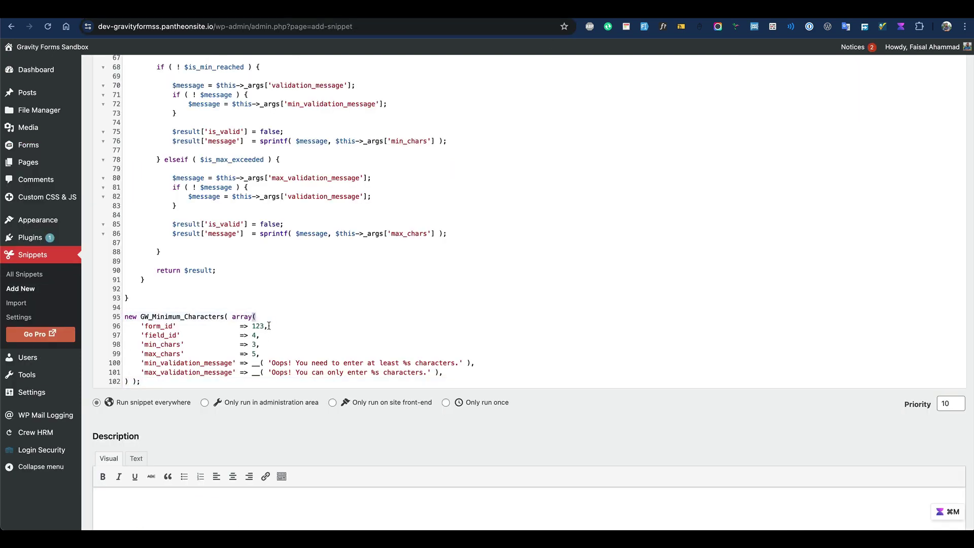
double_click(257, 321)
double_click(261, 326)
type("1")
left_click(325, 362)
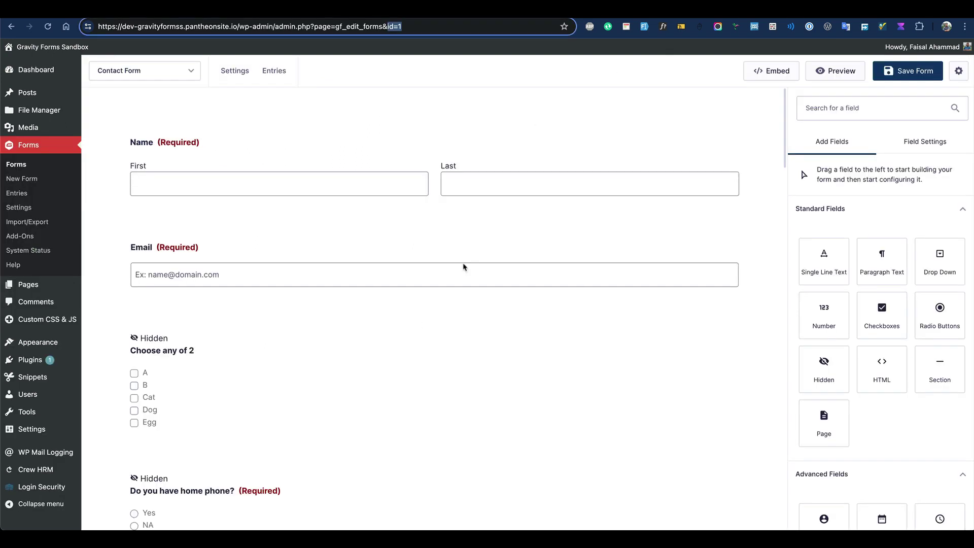
Add a Single Line Text field at the end of the Contact Form and label it "Give your license number"
scroll(424, 324, "down", 15)
scroll(424, 324, "down", 5)
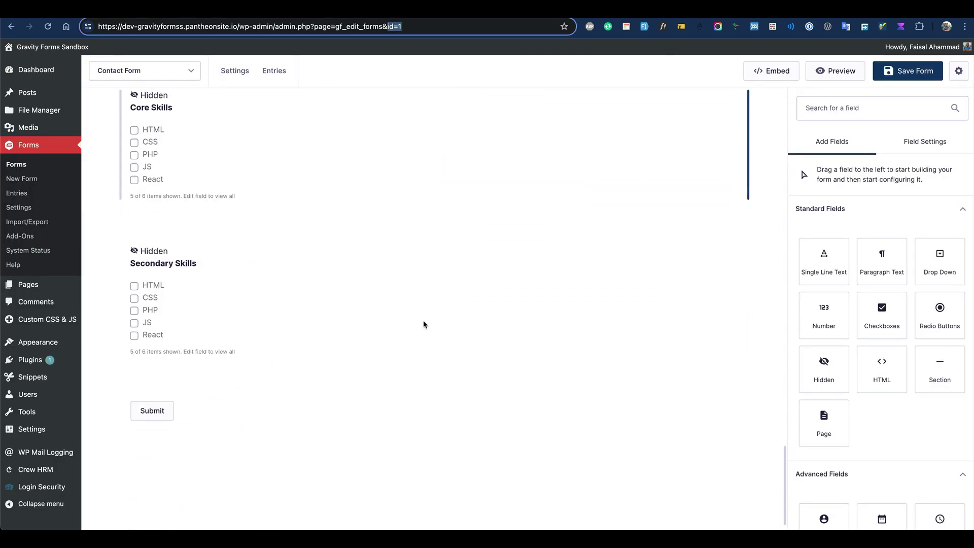
left_click(811, 261)
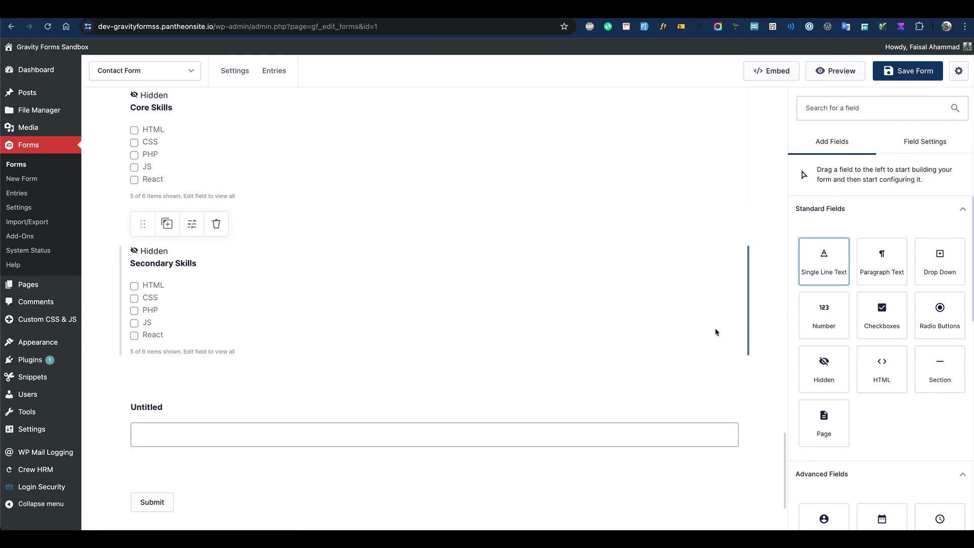
left_click(319, 405)
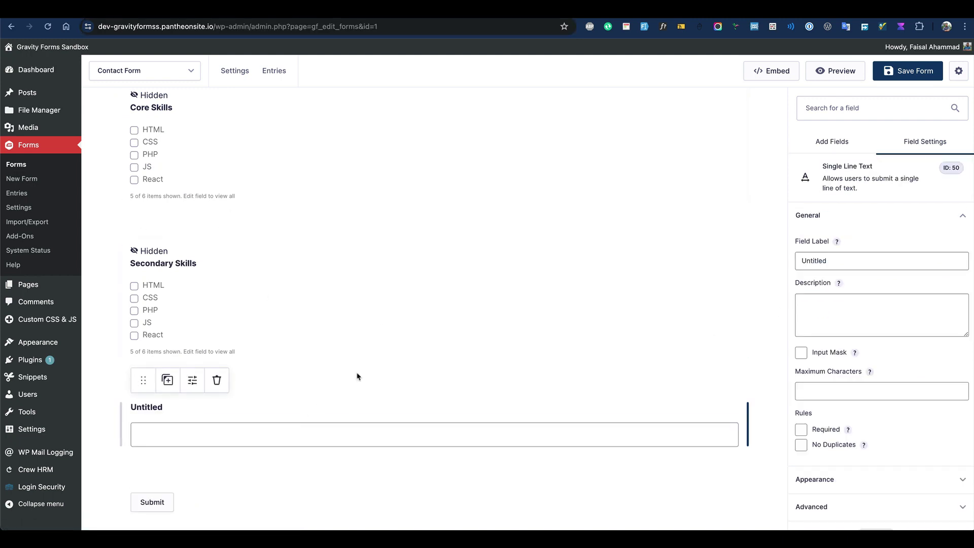
double_click(883, 265)
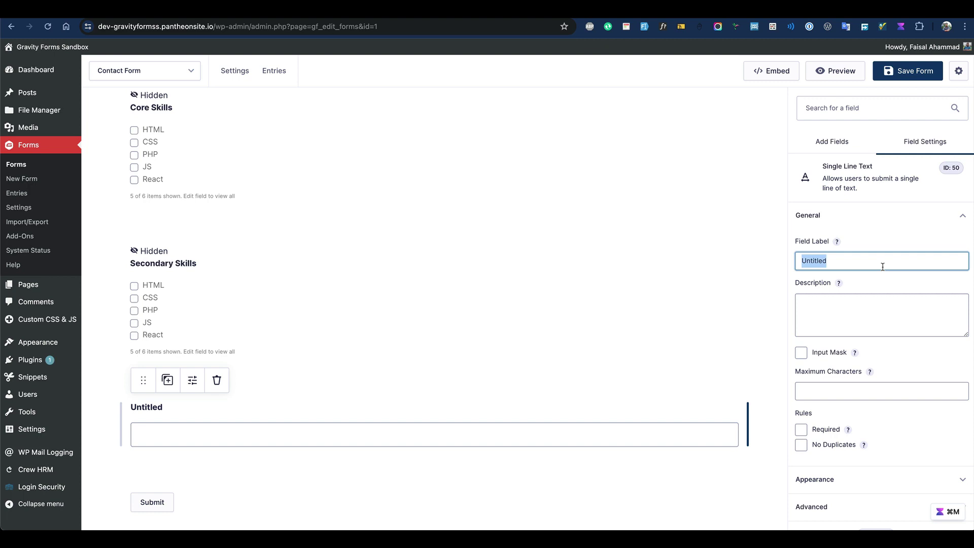
type("Give m")
key("BackSpace")
type("your license number")
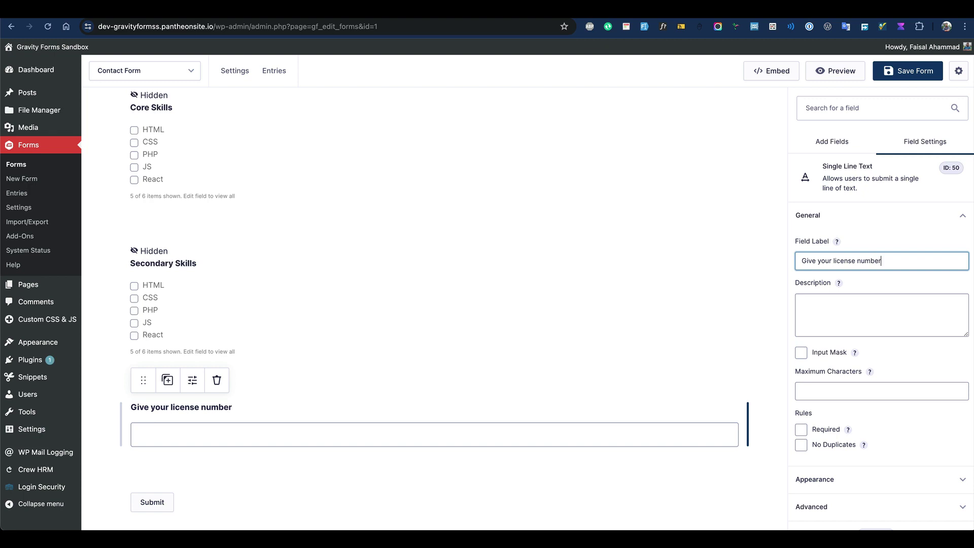
Give the license number field the description "Min 3 and max 8 char" and make the field required
left_click(847, 308)
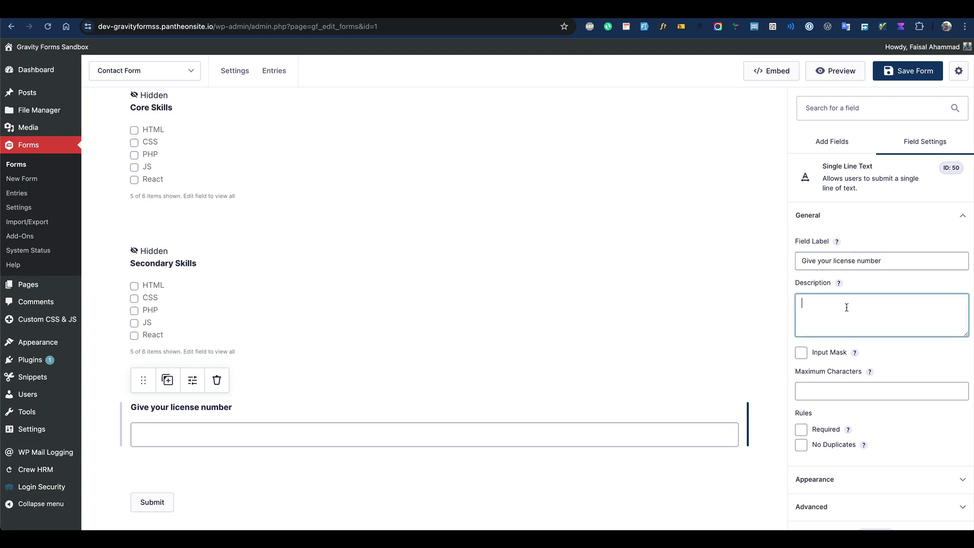
type("Mi")
type("n 3 ch")
type("and max ")
type("8 chr")
left_click(815, 405)
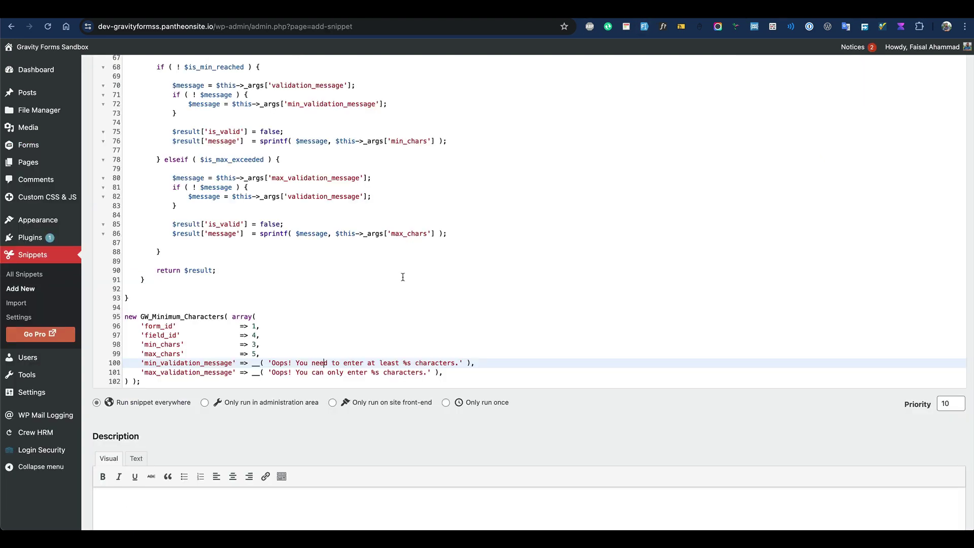
Set field_id to 50 and max_chars to 8 in the snippet's configuration array, and review the validation messages
left_click(259, 336)
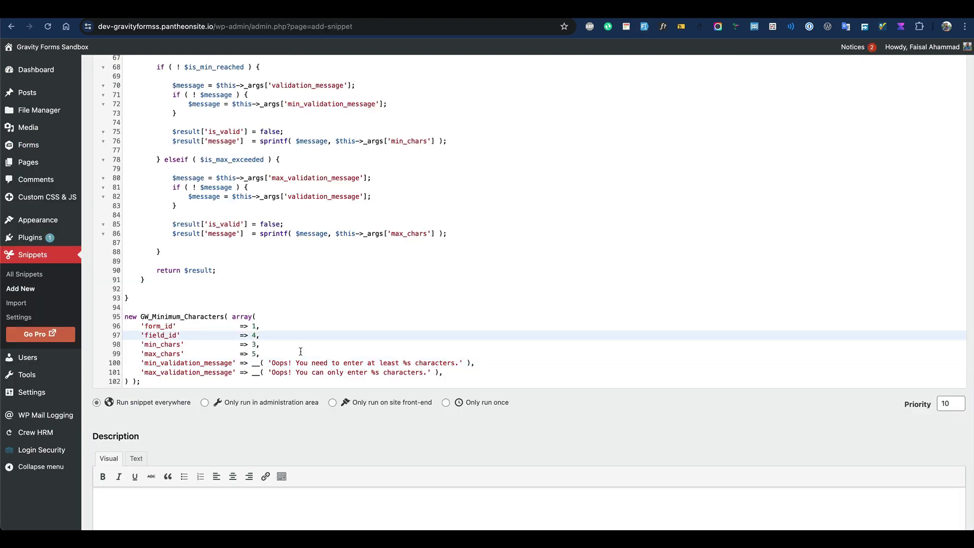
type("50")
left_click(253, 354)
key("shift+Left")
type("8")
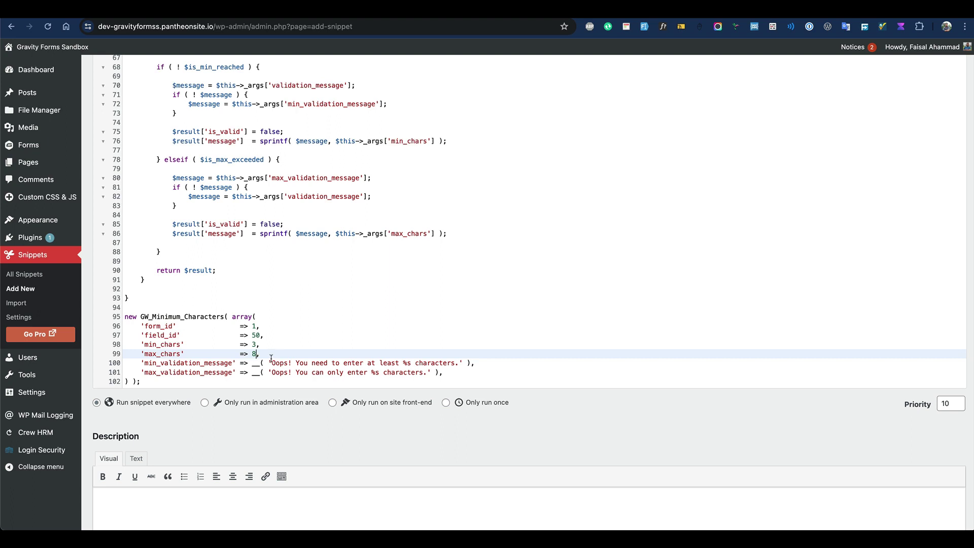
left_click_drag(271, 358, 373, 373)
left_click(411, 364)
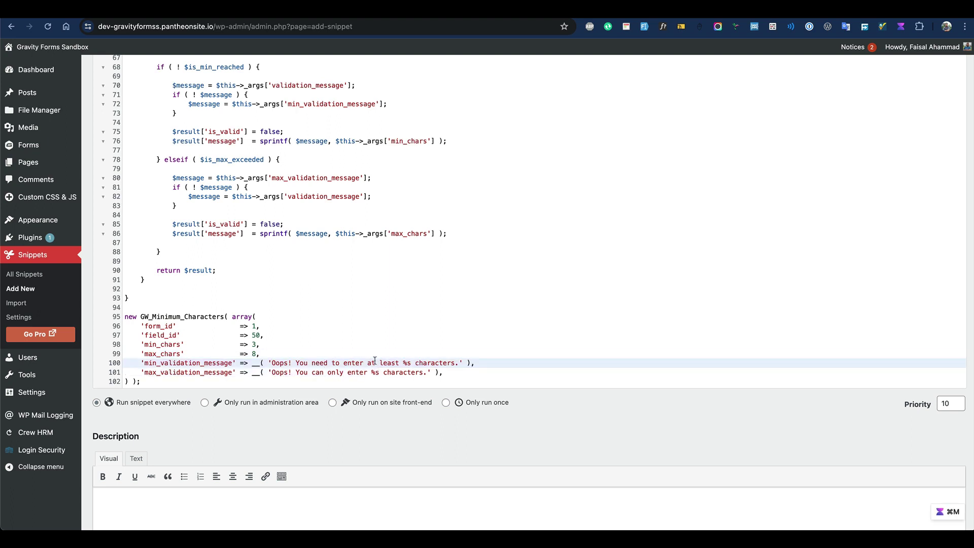
left_click_drag(403, 362, 411, 361)
left_click(418, 365)
left_click(255, 343)
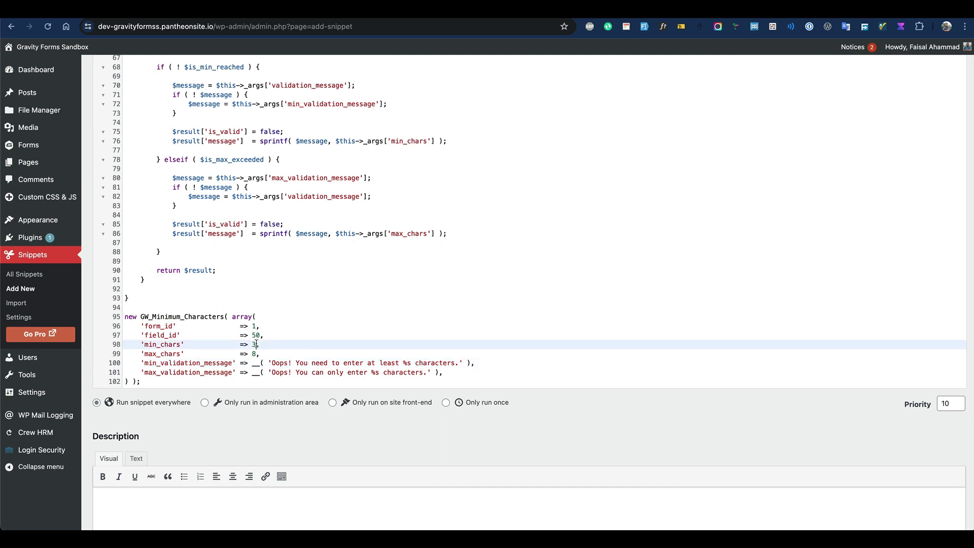
key("Down")
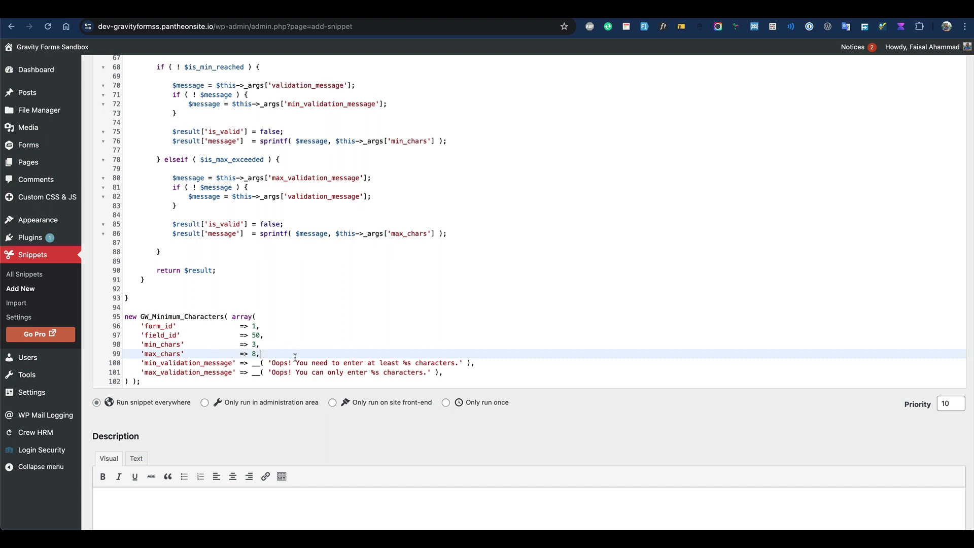
Set the snippet to run only on the site front-end, and save and activate it
scroll(295, 358, "down", 4)
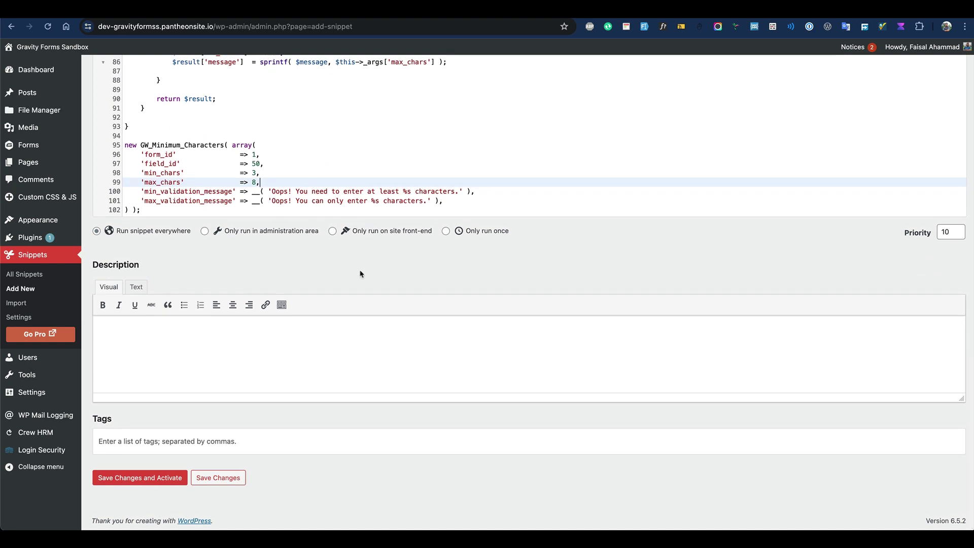
left_click(379, 233)
scroll(325, 234, "up", 20)
scroll(320, 266, "down", 20)
left_click(146, 478)
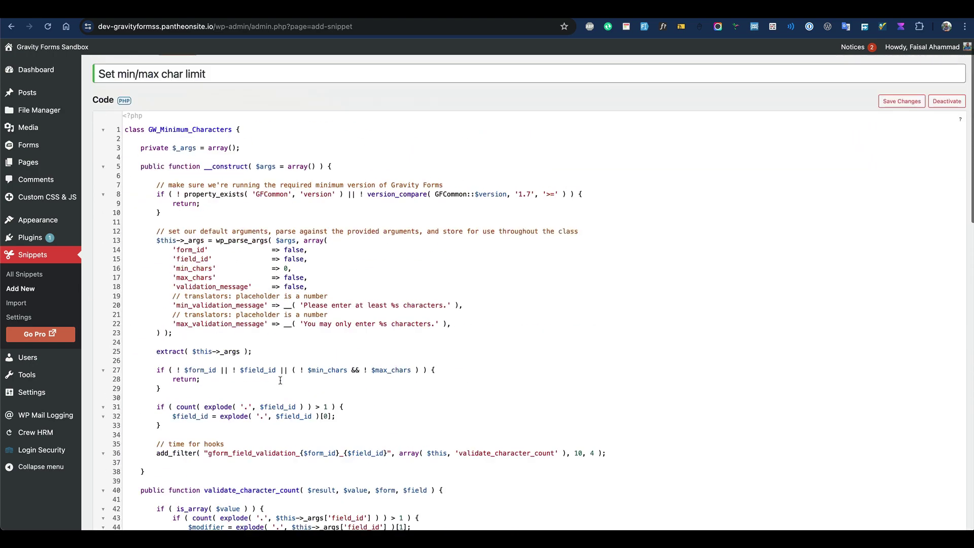
Save the Contact Form with its new required license number field
scroll(281, 381, "up", 2)
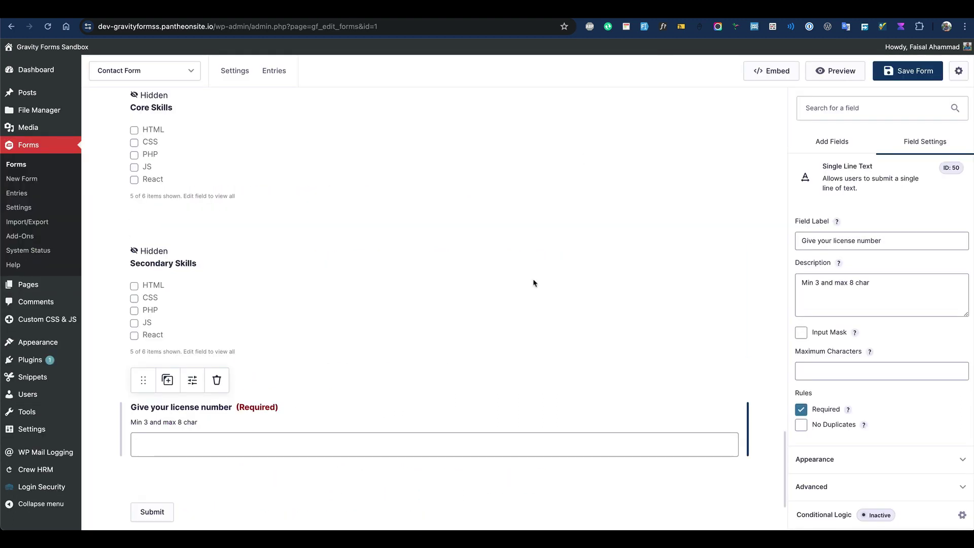
scroll(533, 282, "down", 3)
left_click(909, 76)
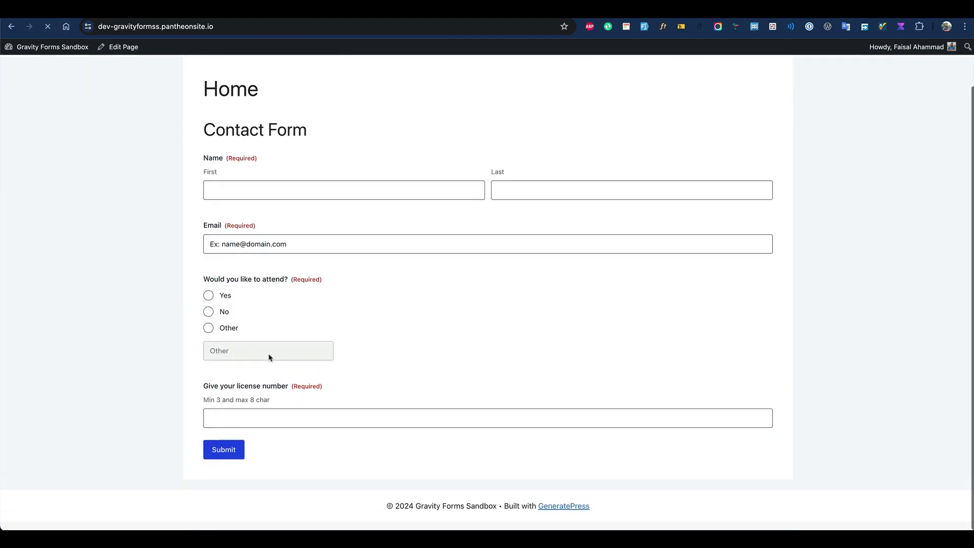
Fill the Contact Form on the site's Home page with dummy data, replace the license number with "dd", and submit it
left_click(645, 29)
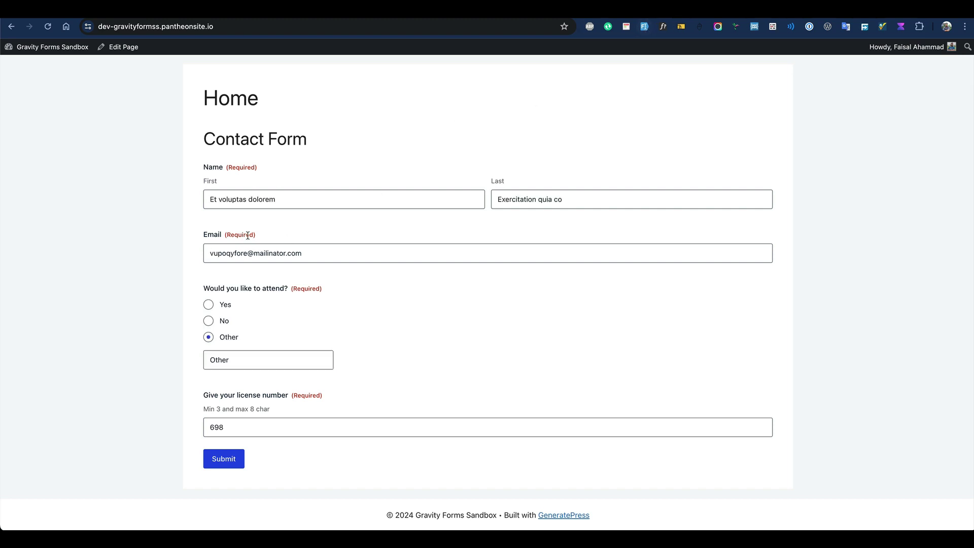
double_click(264, 423)
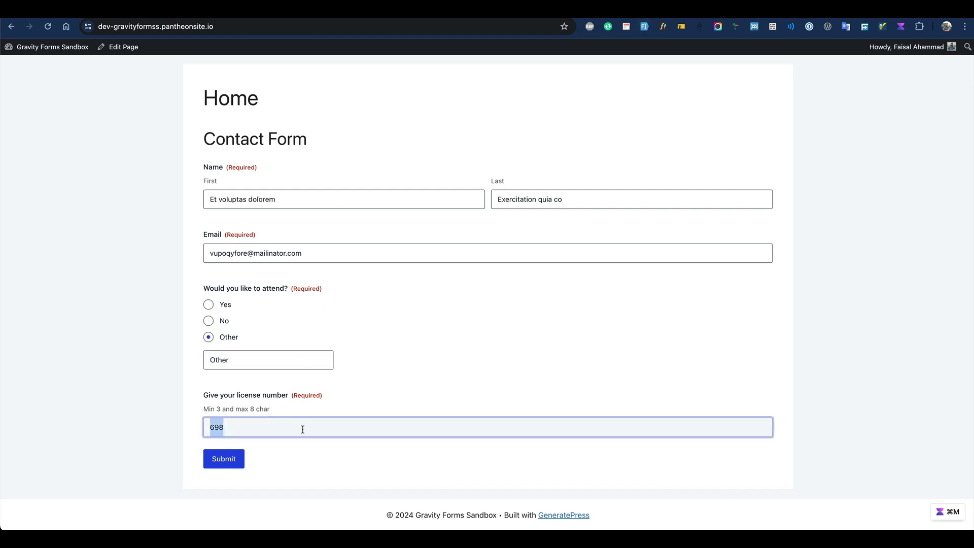
key("BackSpace")
type("dd")
left_click(235, 463)
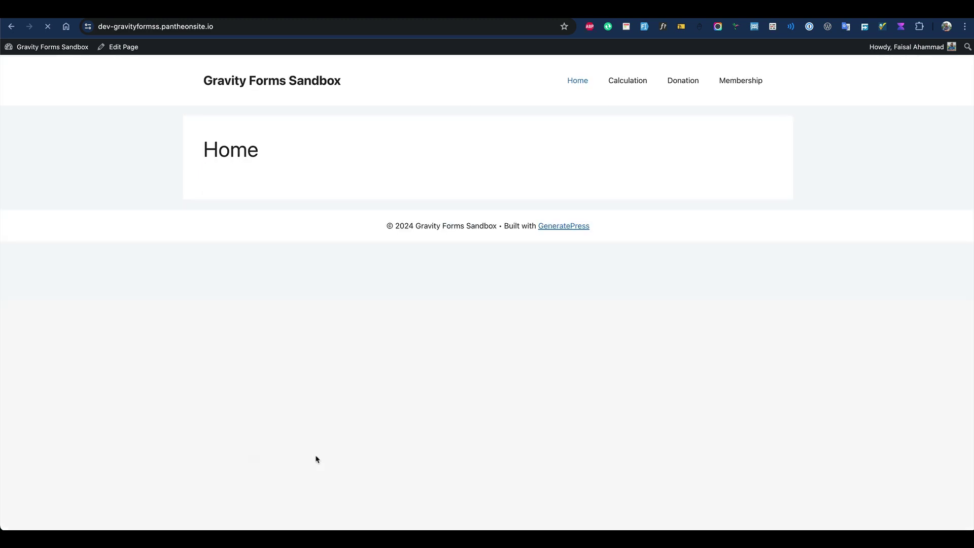
scroll(329, 366, "down", 5)
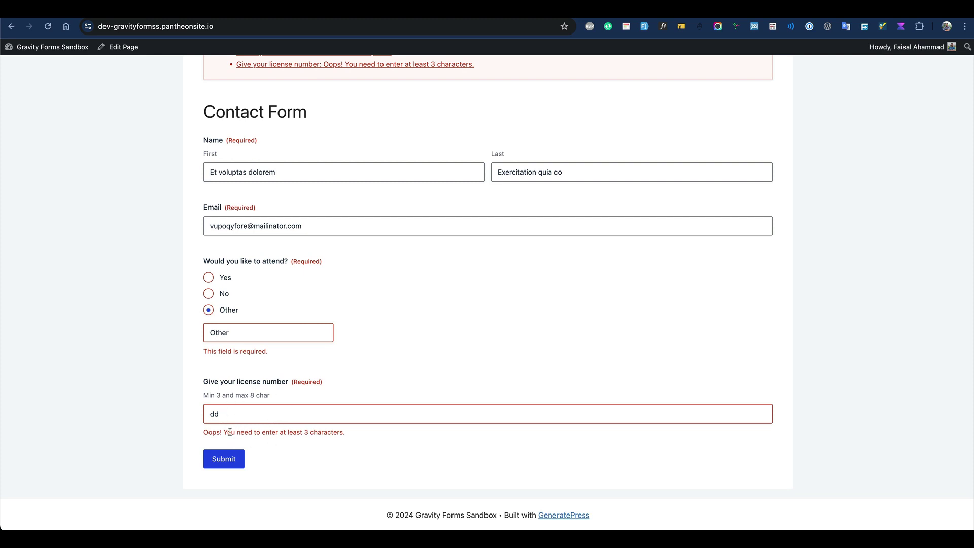
Extend the license number to "ddd", choose No for attendance, and resubmit the Contact Form
double_click(245, 433)
left_click(304, 430)
left_click(258, 417)
type("d")
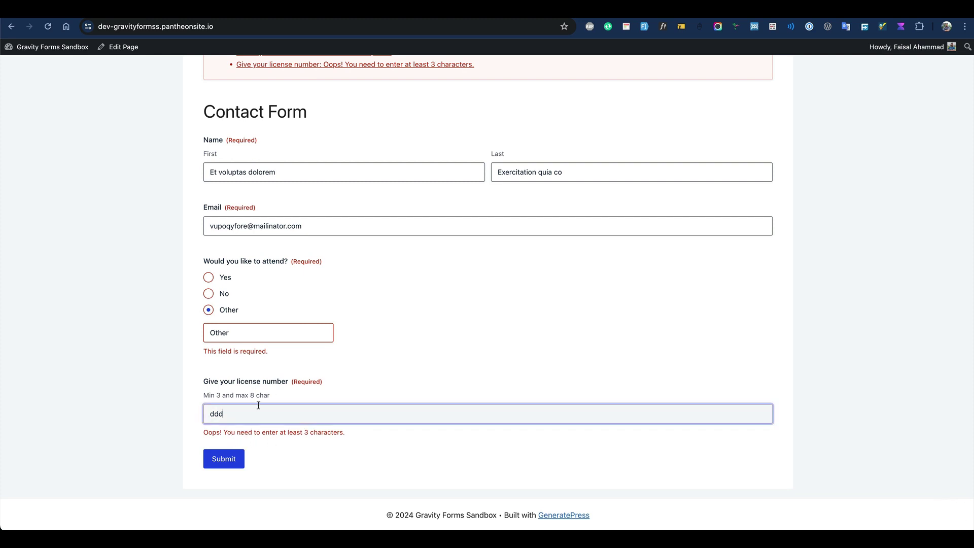
left_click(224, 295)
left_click(224, 459)
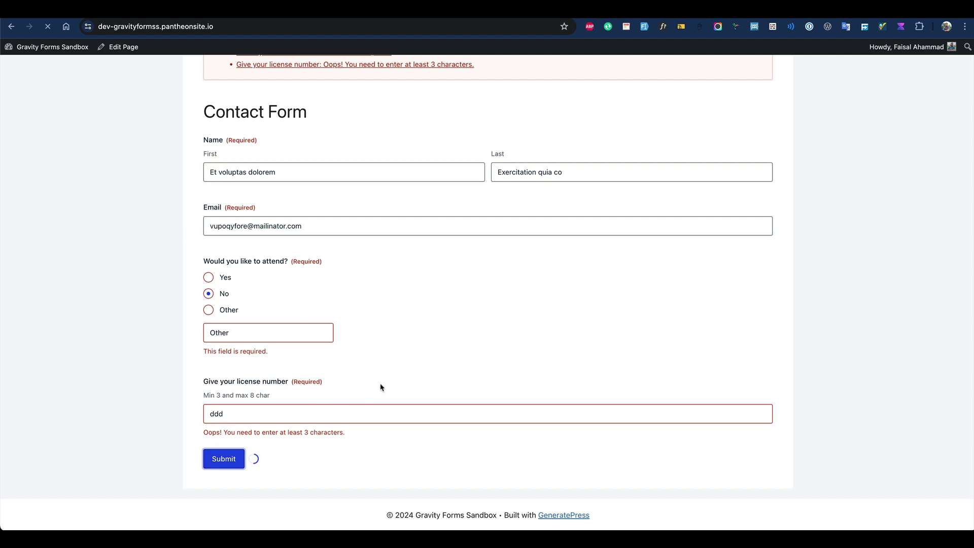
scroll(380, 387, "down", 3)
scroll(418, 326, "up", 3)
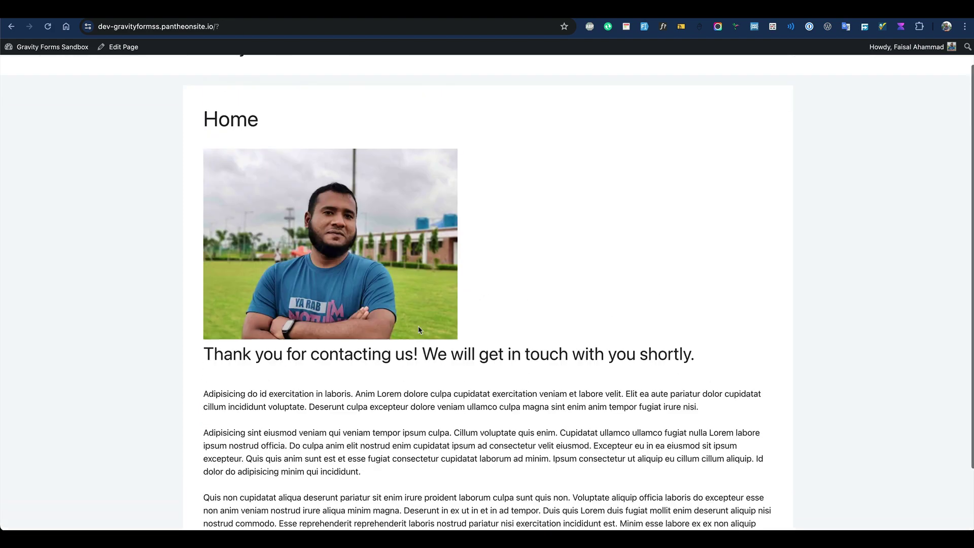
Reopen the Home page, fill the Contact Form with dummy data, append eight "d" characters to the license number, submit it, and review the validation message
left_click(241, 84)
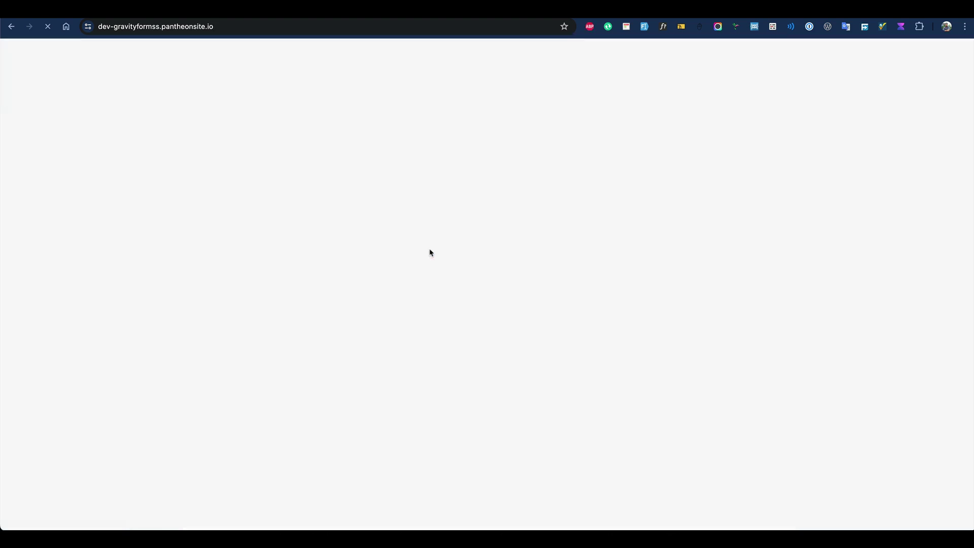
left_click(645, 28)
scroll(477, 344, "down", 2)
left_click(352, 421)
type("d")
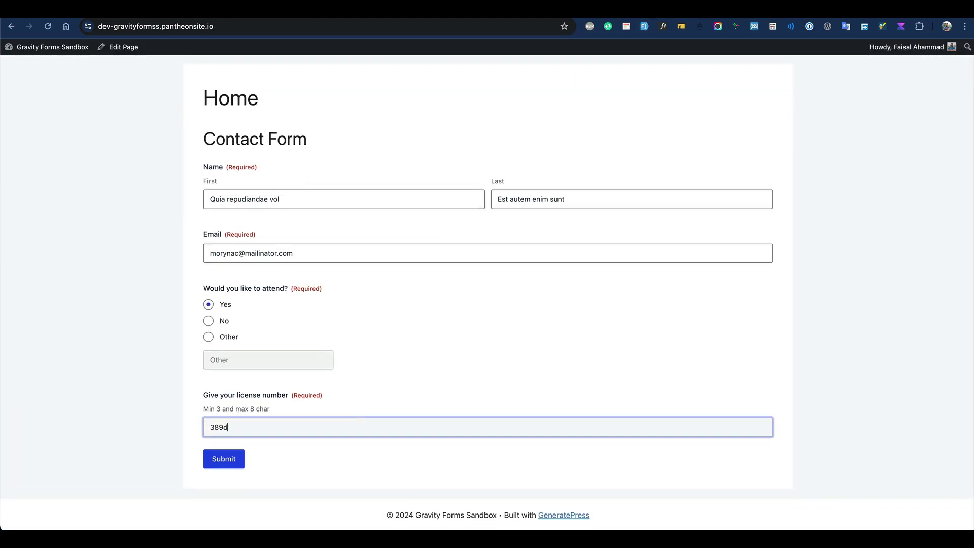
type("ddddddd")
left_click(260, 461)
left_click(230, 460)
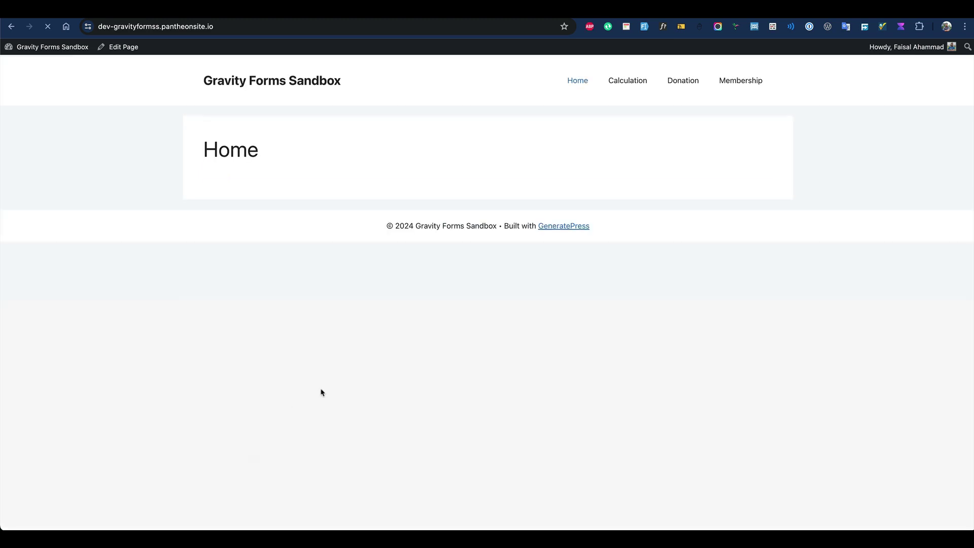
scroll(334, 349, "down", 3)
scroll(333, 349, "up", 1)
triple_click(291, 434)
left_click(312, 433)
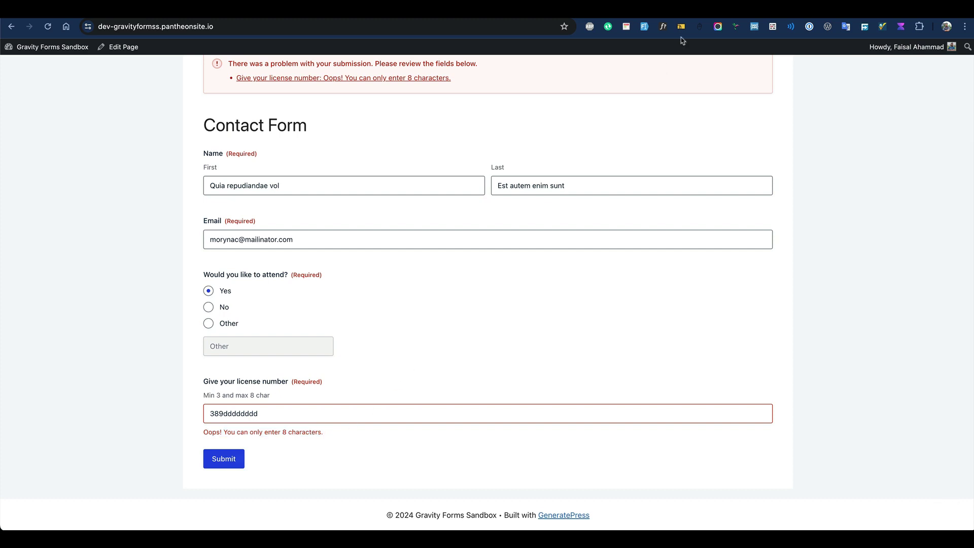
Add a Single Line Text field labelled "What's your age?" below the license number field in the Contact Form editor
key("ctrl+Tab")
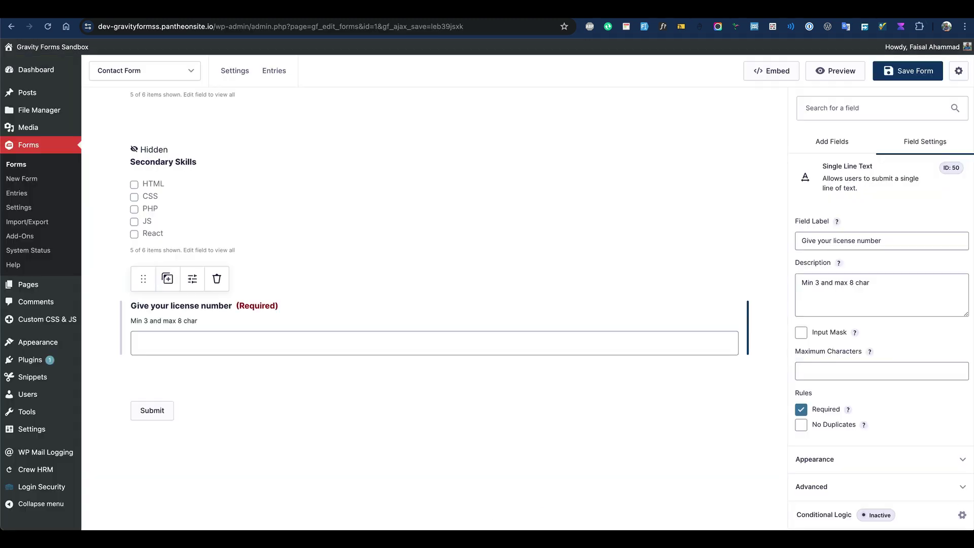
left_click(838, 108)
type("sin")
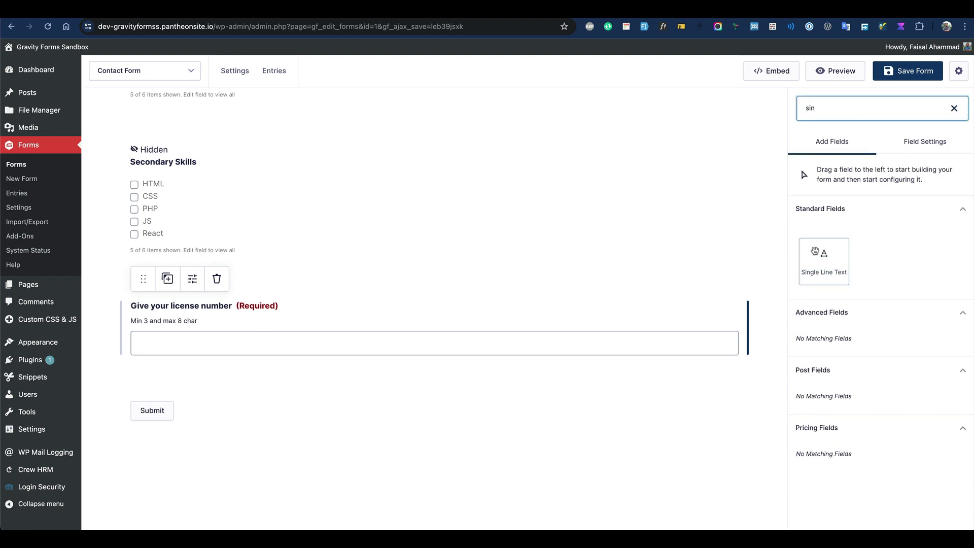
left_click(825, 259)
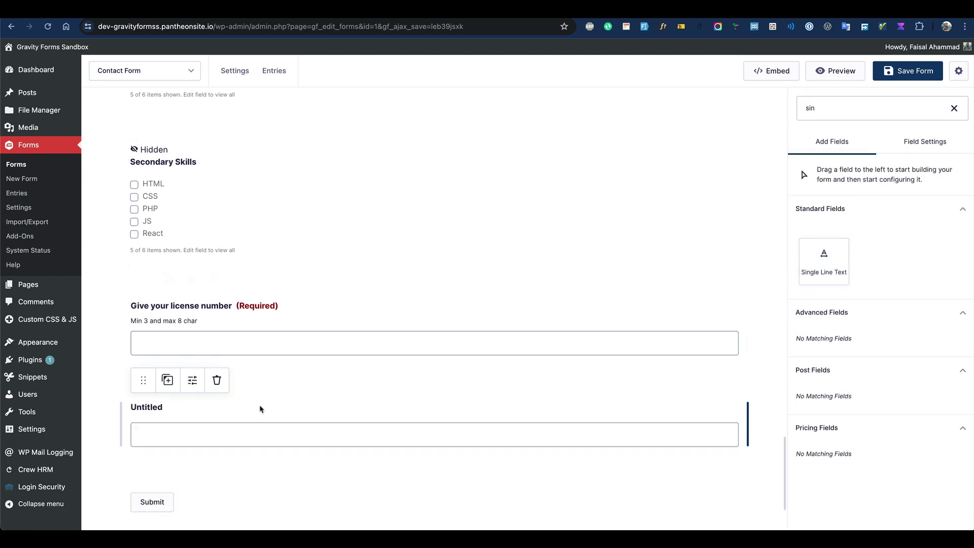
mouse_move(839, 264)
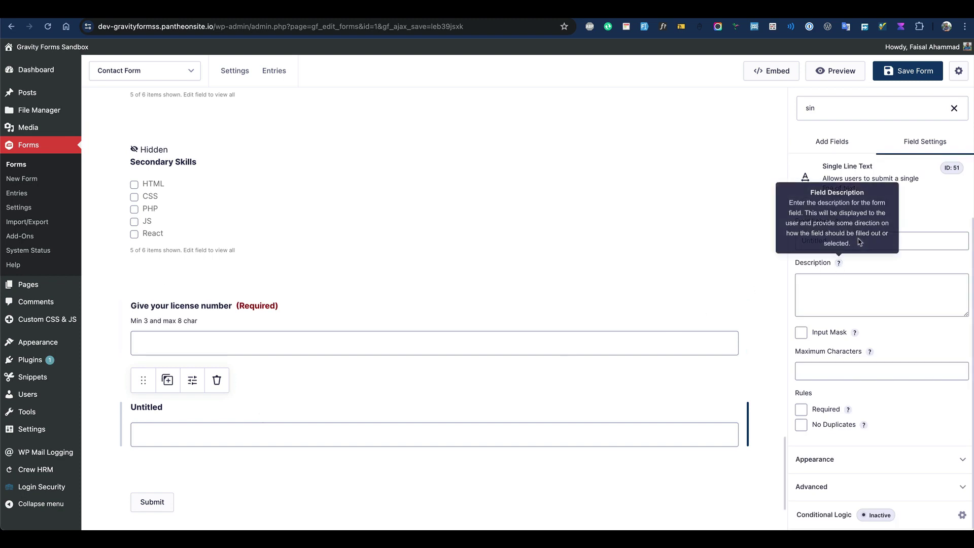
double_click(924, 244)
type("W")
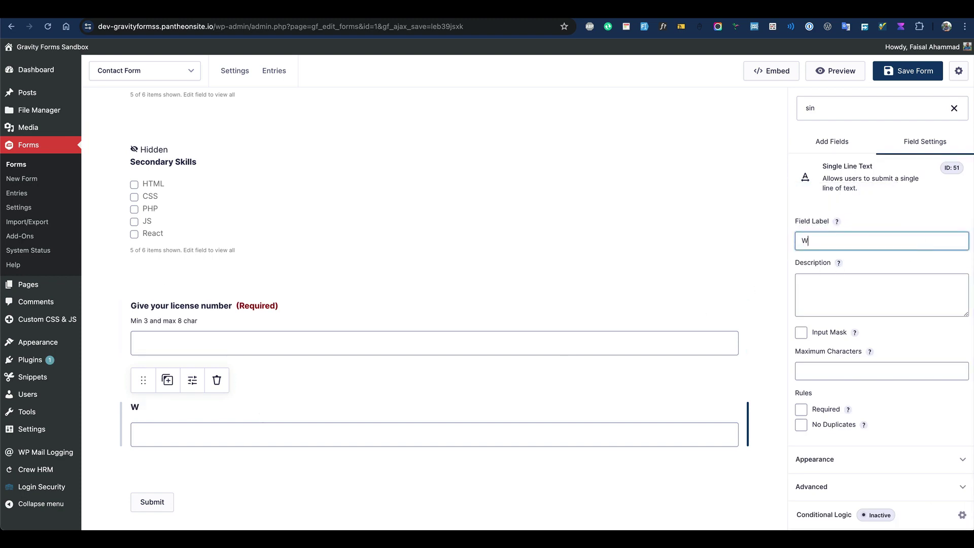
type("hat's your age?")
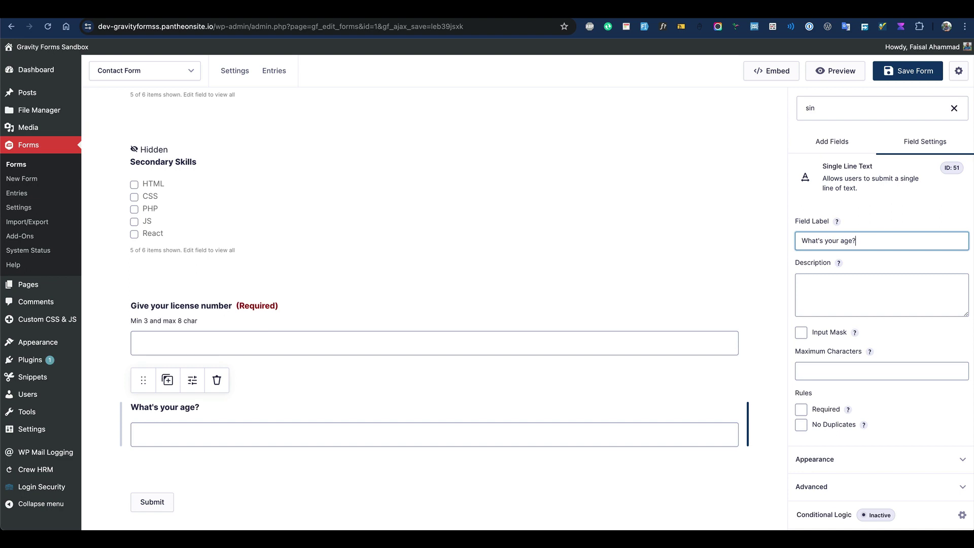
Set the age field's description to "Min 1 and max 99"
left_click(871, 298)
type("M")
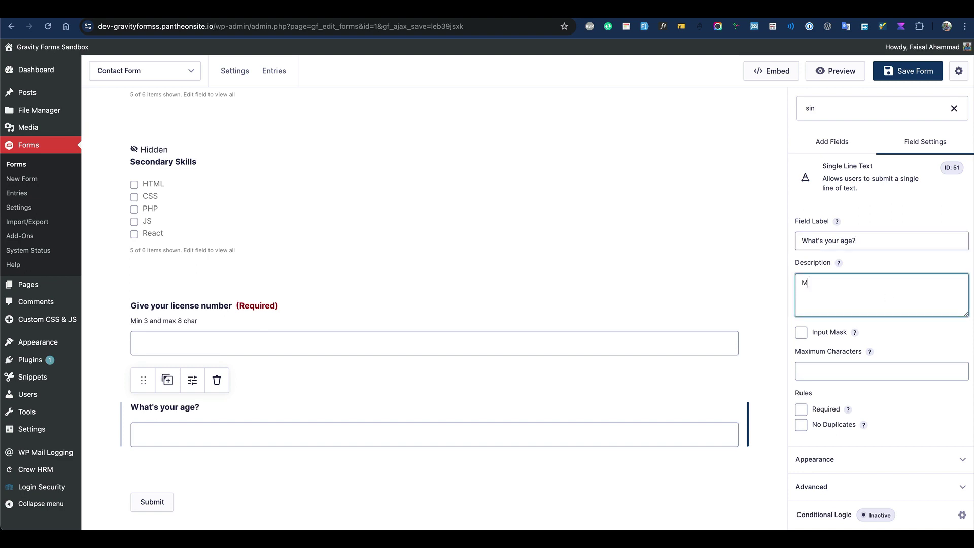
type("in 10 and max 10")
key("BackSpace")
type("100")
left_click_drag(864, 282, 857, 283)
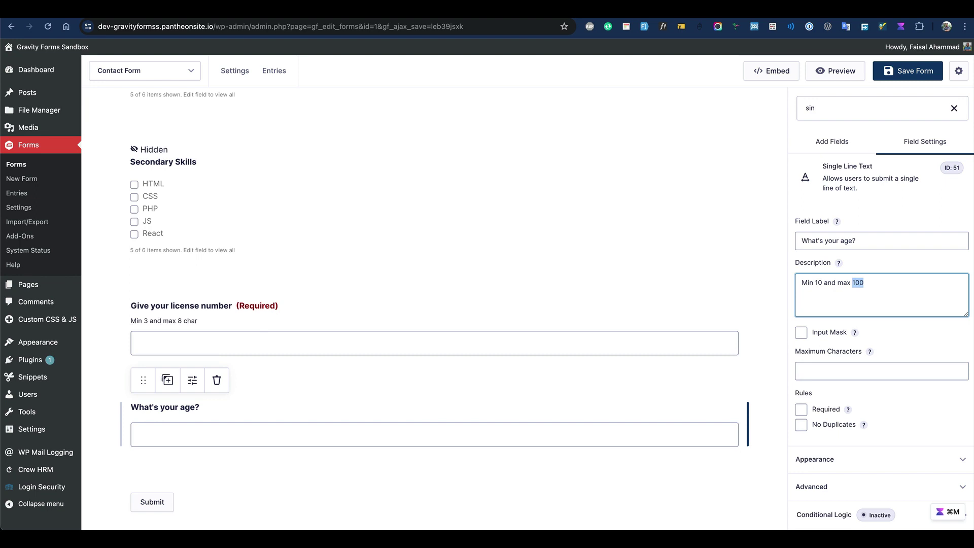
type("999")
left_click(902, 332)
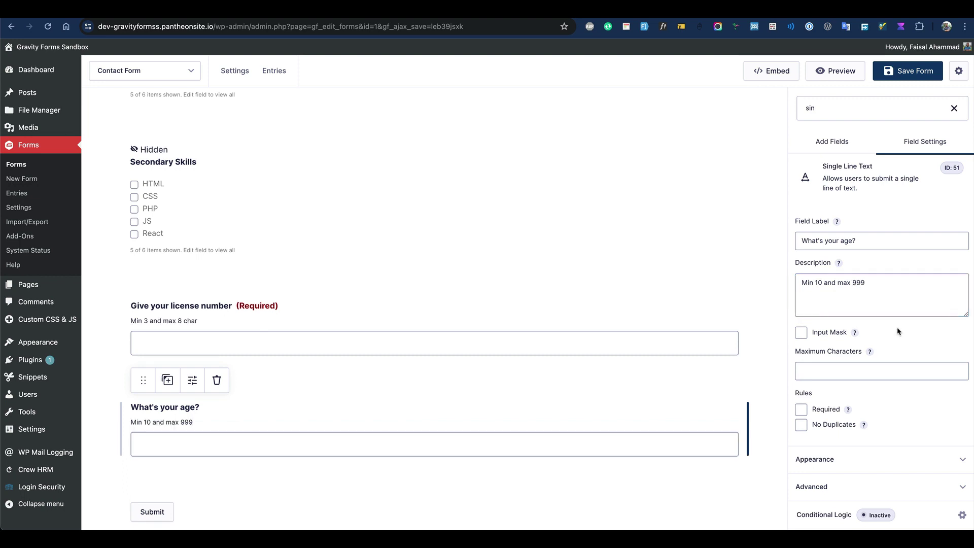
left_click(822, 281)
key("BackSpace")
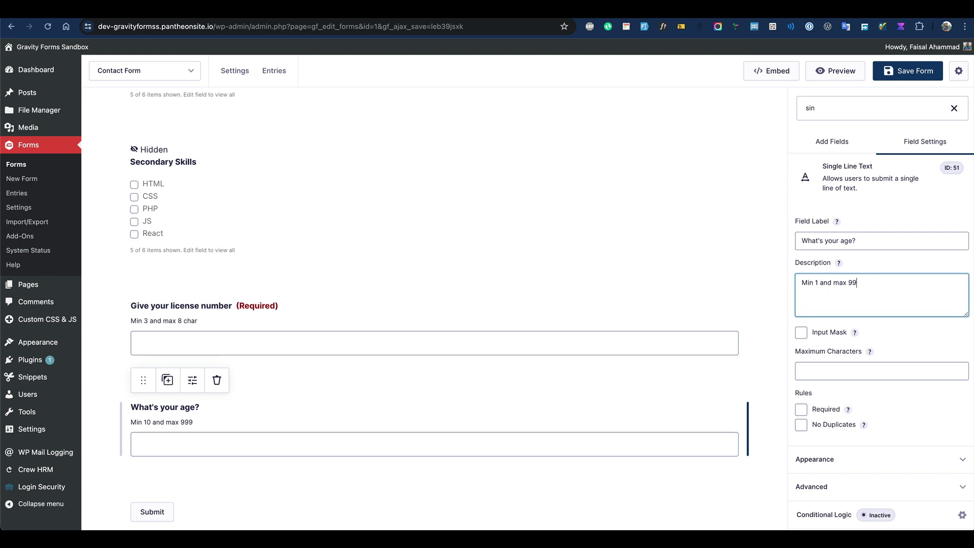
left_click(912, 330)
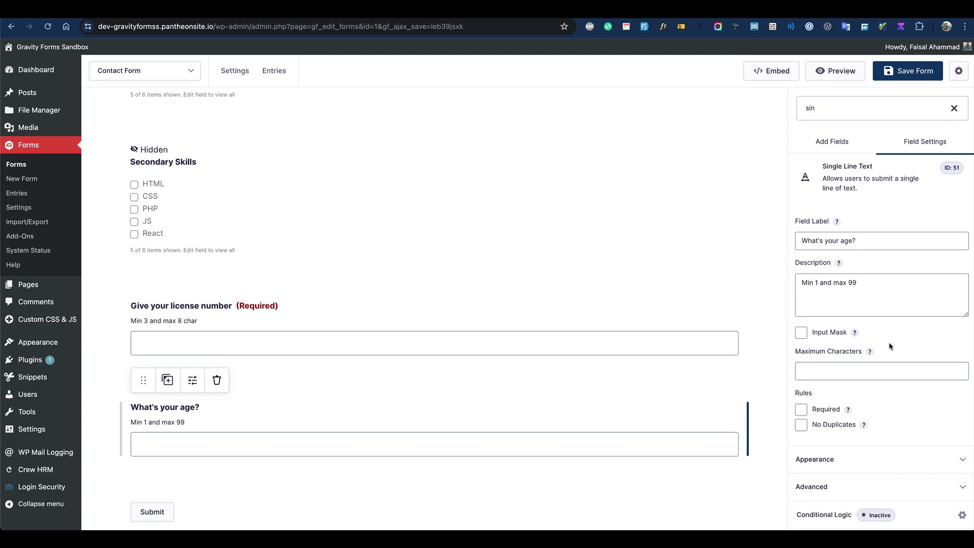
Make the age field required and save the Contact Form
left_click(825, 410)
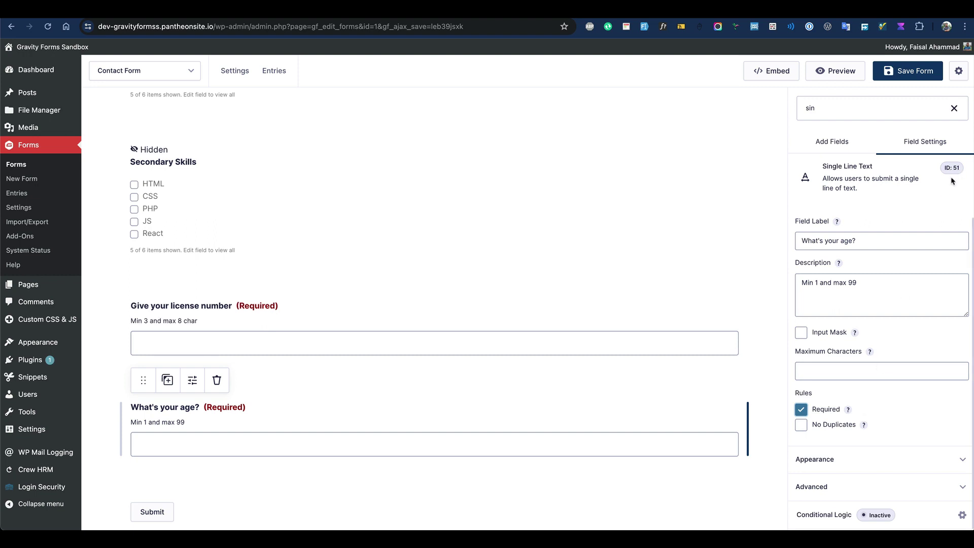
left_click(914, 72)
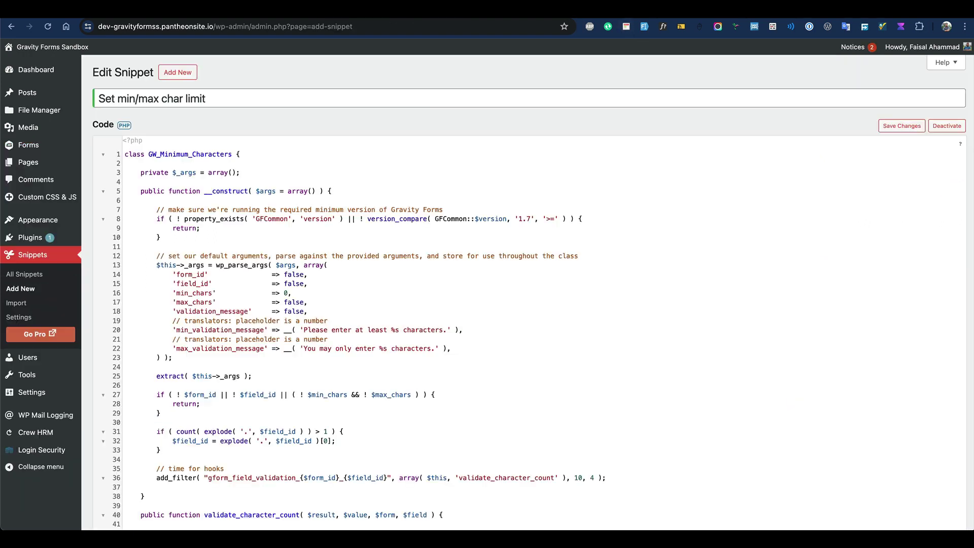
Duplicate the GW_Minimum_Characters configuration block below the original in the snippet code, separated by one blank line
scroll(306, 409, "down", 1)
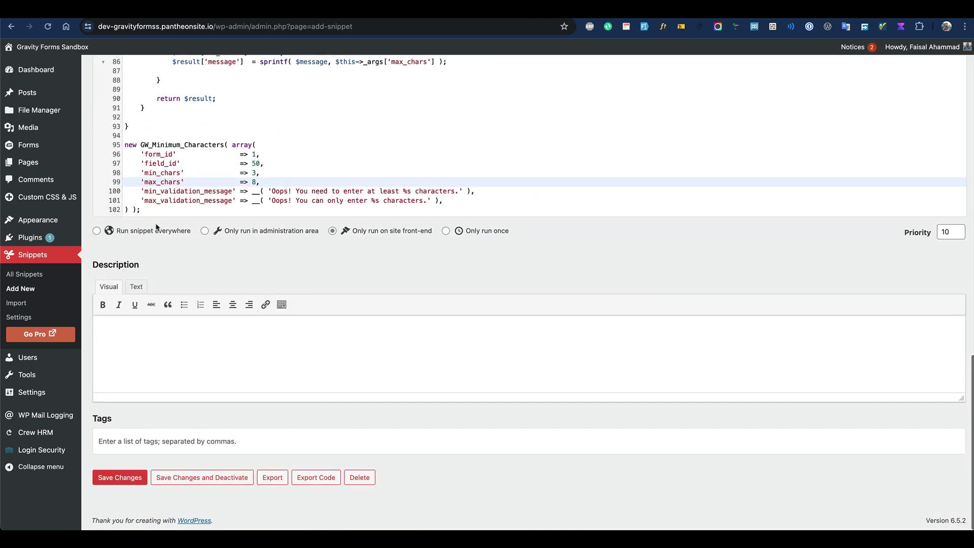
scroll(155, 230, "up", 2)
left_click(141, 293)
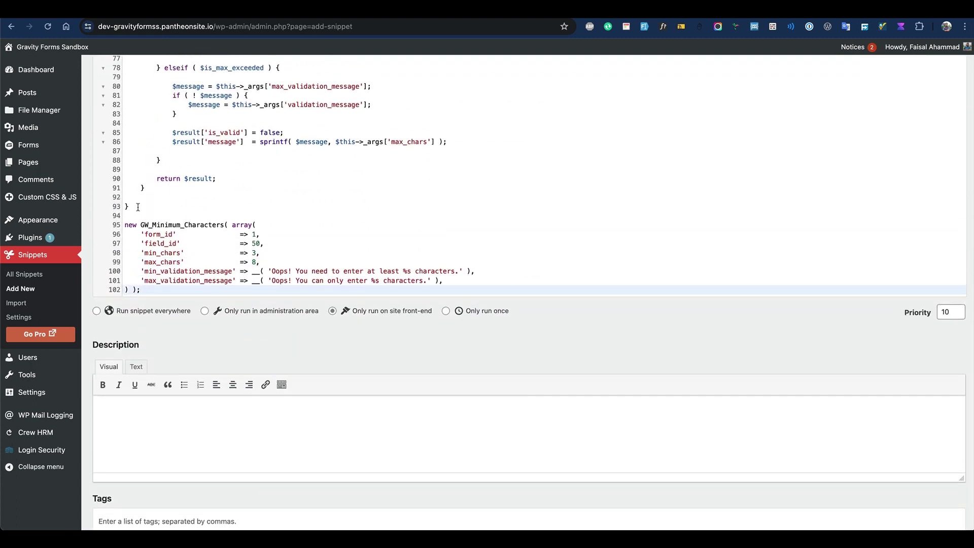
left_click(138, 208, "shift")
key("super+c")
left_click(148, 293)
key("Return")
key("super+v")
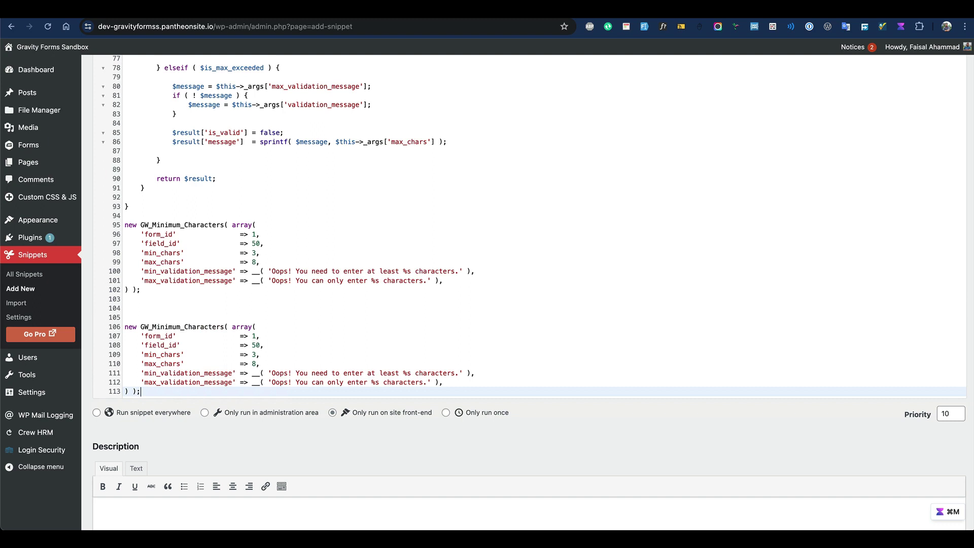
left_click(164, 308)
key("Up")
key("BackSpace")
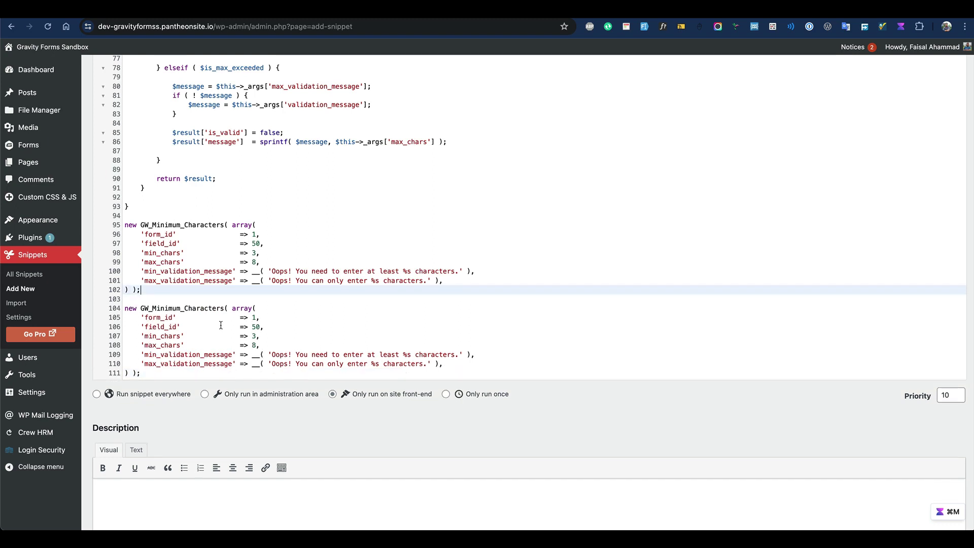
Set field_id to 51, min_chars to 1 and max_chars to 2 in the duplicated configuration block
left_click(262, 327)
key("BackSpace")
type("1")
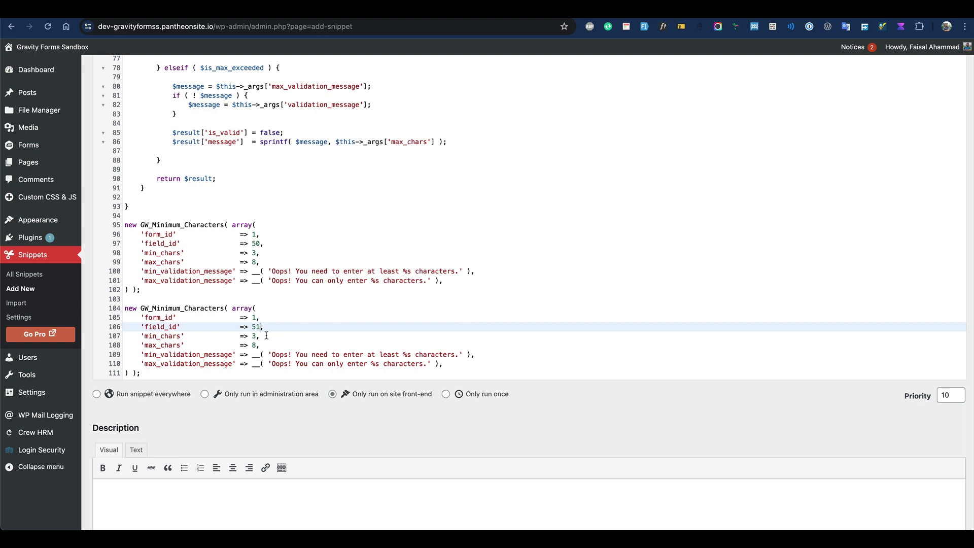
left_click(248, 336)
double_click(254, 337)
type("1")
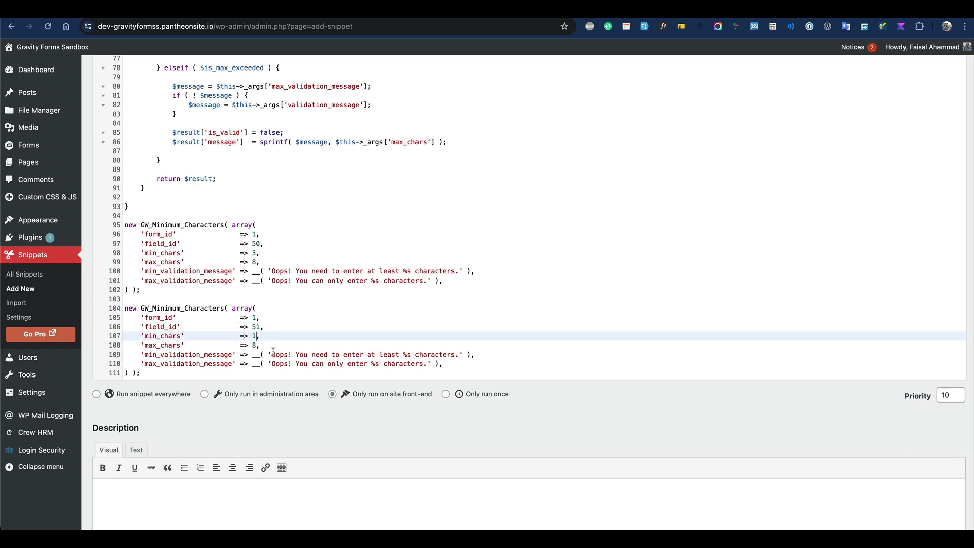
left_click(253, 345)
key("shift+Right")
type("2")
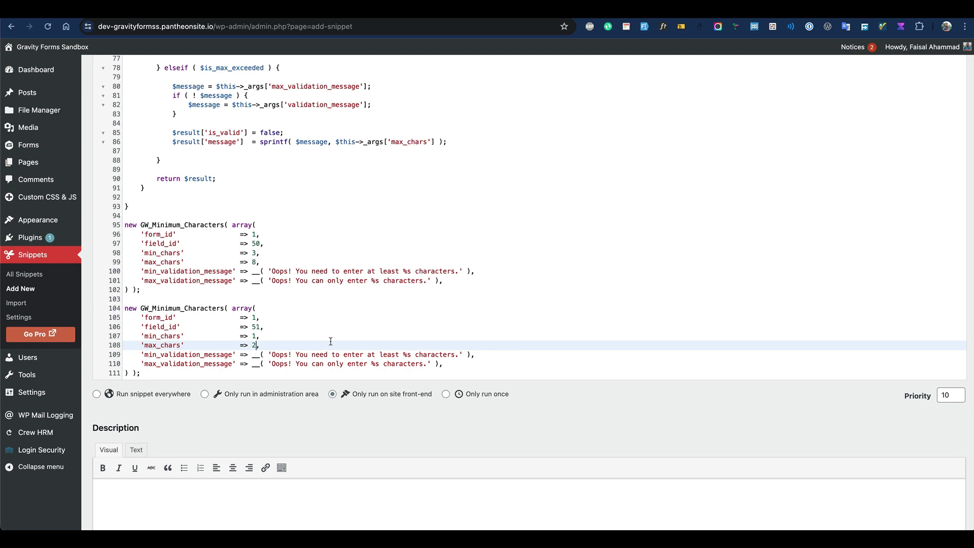
Save the snippet changes and save the Contact Form again
scroll(330, 341, "down", 1)
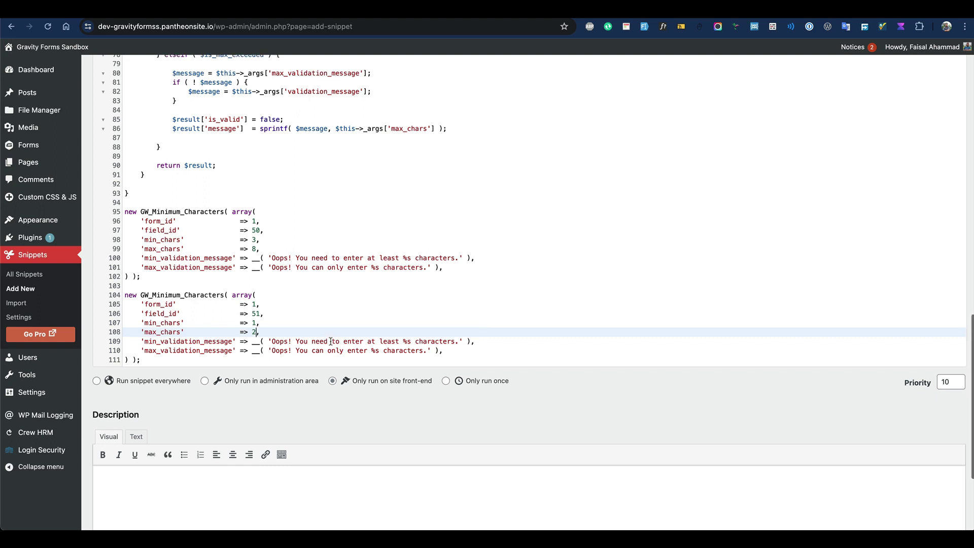
scroll(331, 341, "down", 5)
left_click(121, 477)
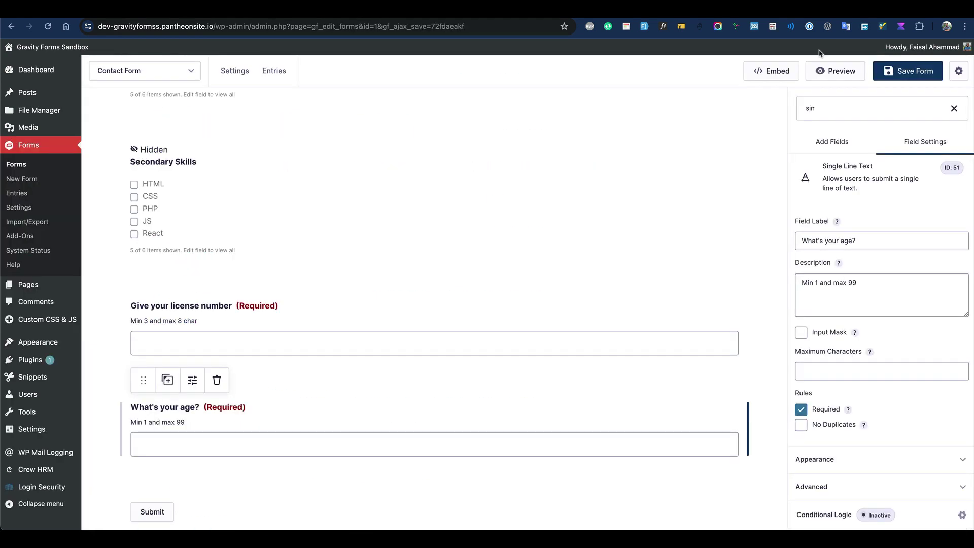
left_click(934, 76)
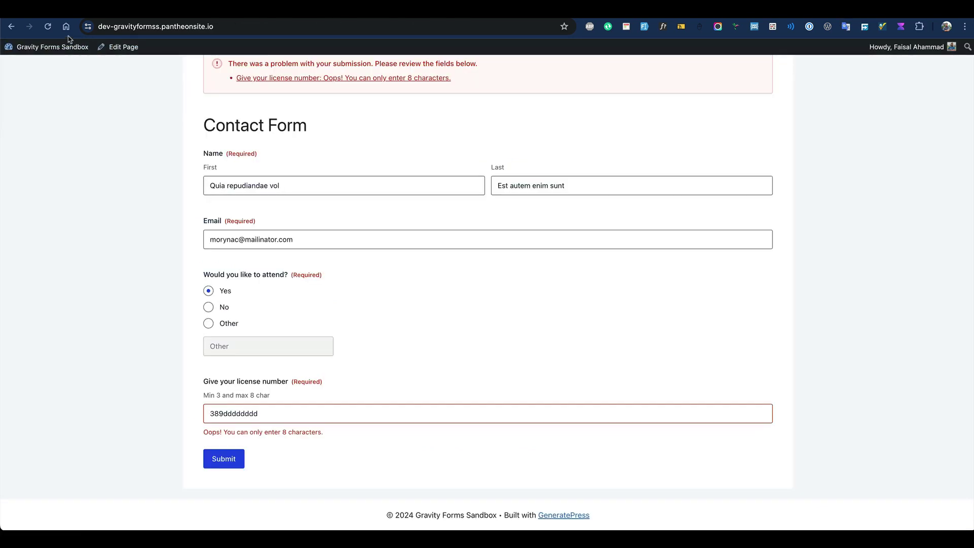
Reload the site's Home page, fill the Contact Form with dummy data, and choose No for attendance
left_click(142, 31)
key("Return")
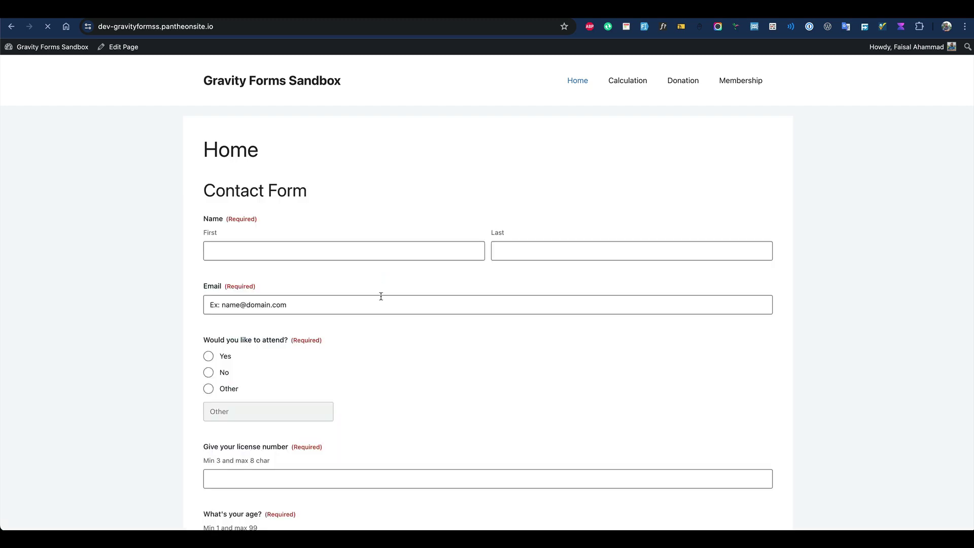
scroll(381, 294, "down", 3)
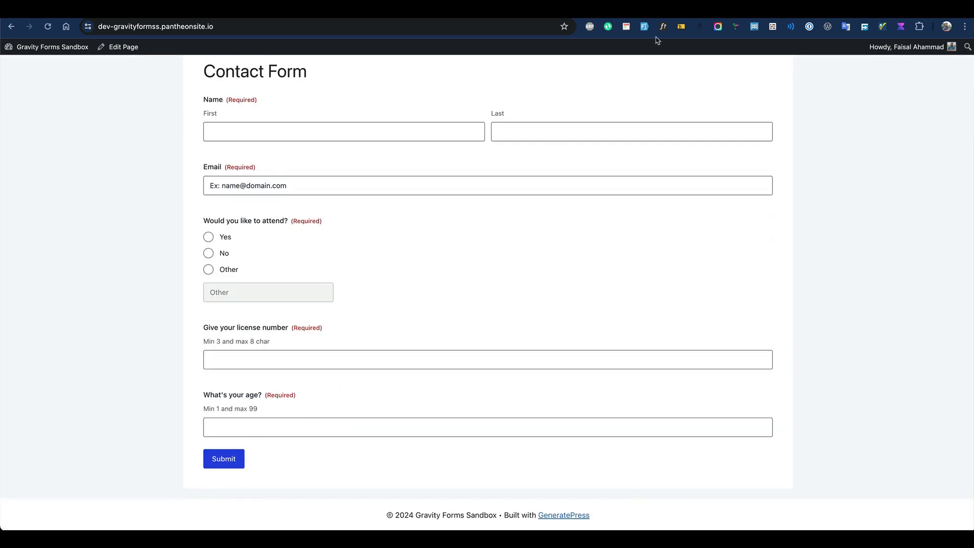
left_click(645, 26)
left_click(225, 252)
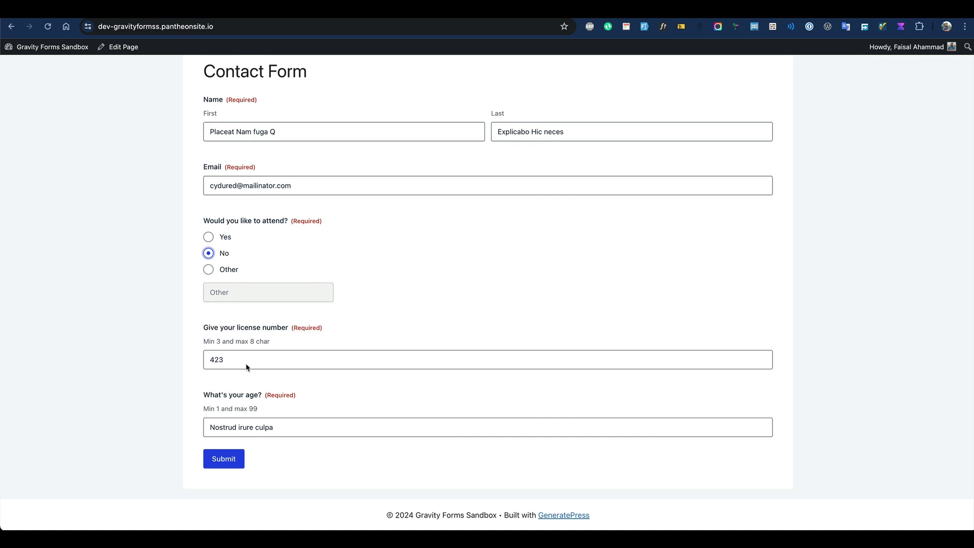
Replace the dummy answer in the age field with "100" and submit the form
double_click(240, 358)
triple_click(238, 429)
key("BackSpace")
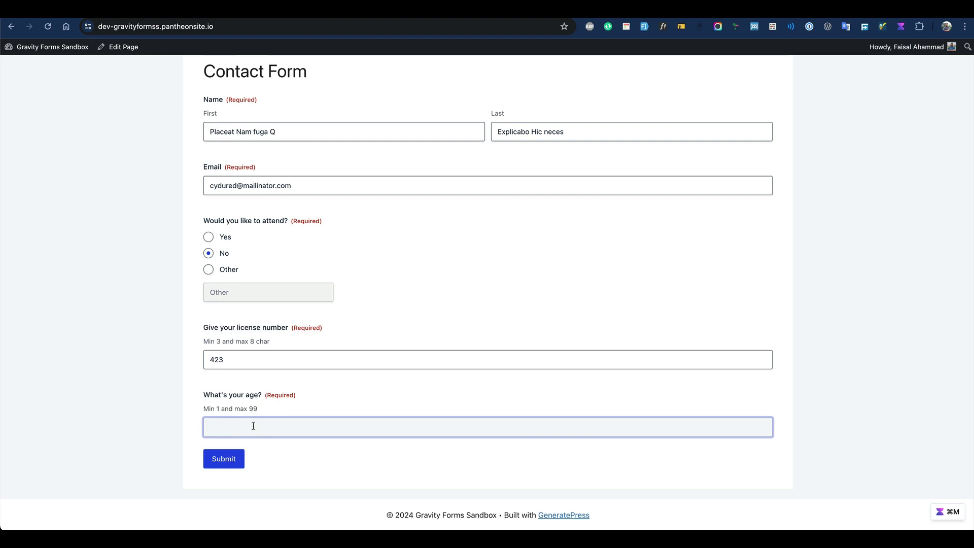
type("100")
left_click(224, 459)
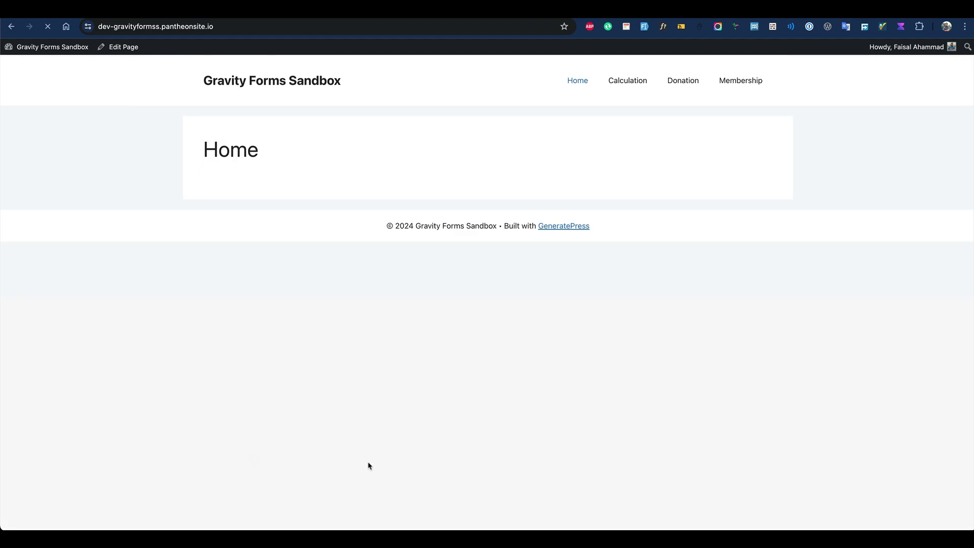
scroll(368, 461, "down", 5)
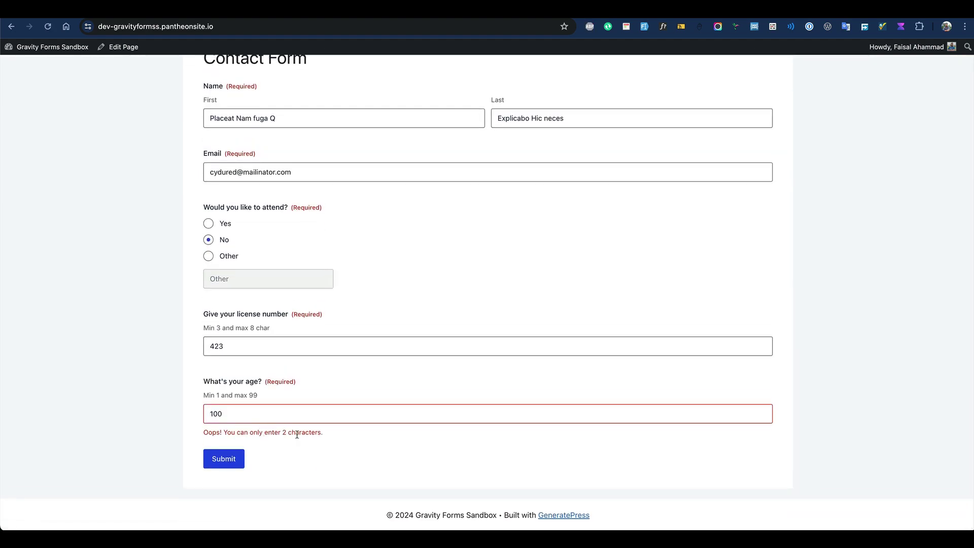
Change the age to "99" and resubmit the form
double_click(229, 411)
type("99")
left_click(236, 454)
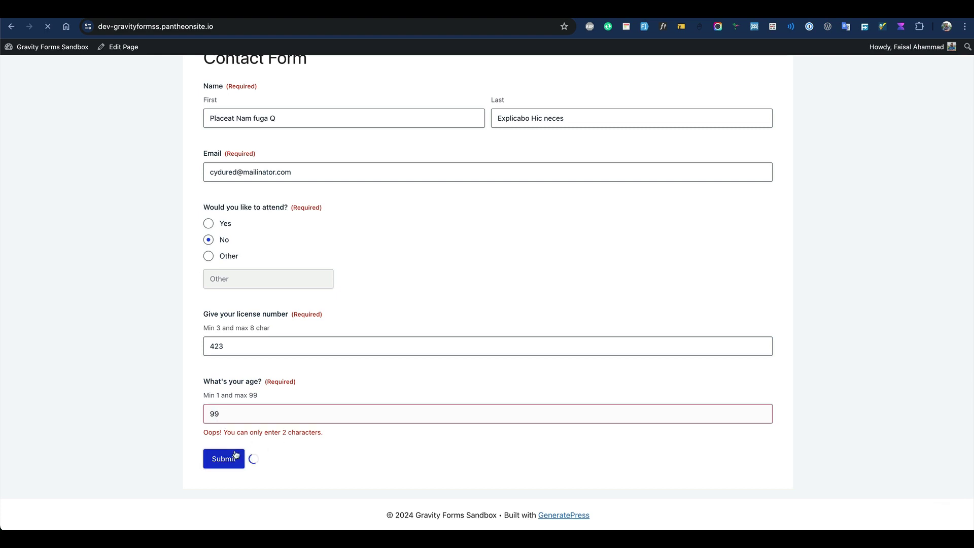